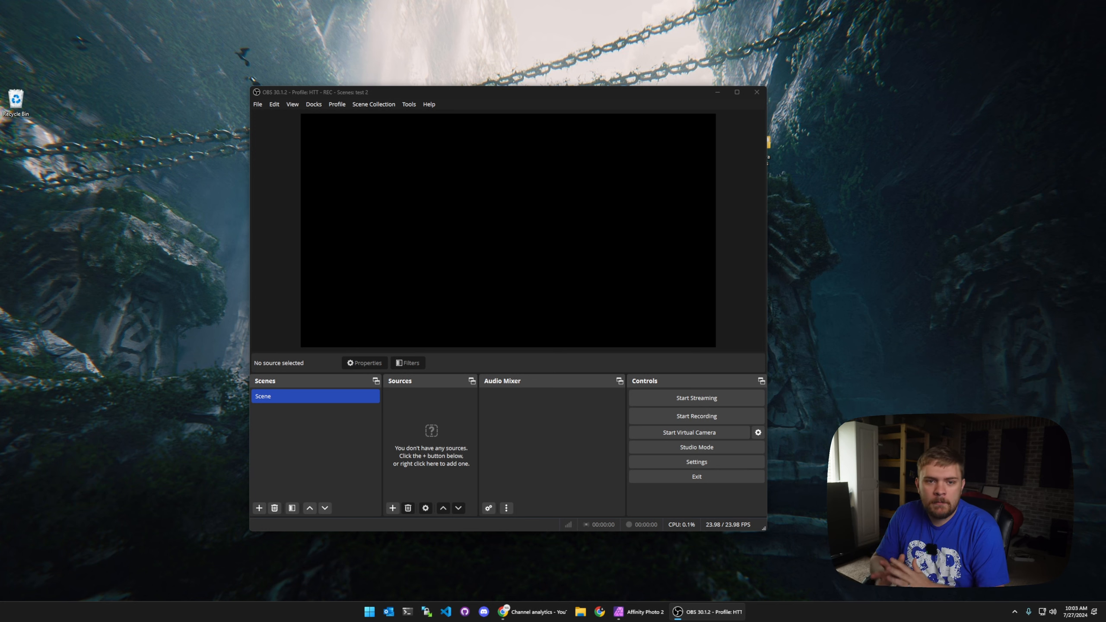
Step: Open the Camera Masks folder on the desktop, enlarge its icons to preview the mask shapes, and close it
left_click_drag(620, 93, 577, 88)
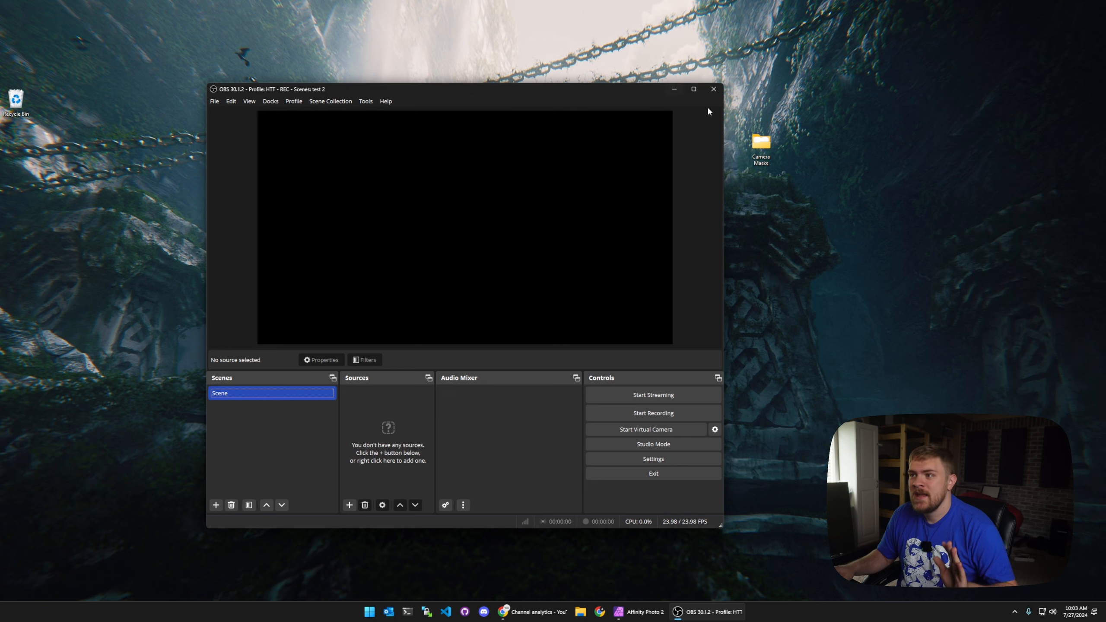
left_click_drag(763, 146, 830, 104)
double_click(830, 103)
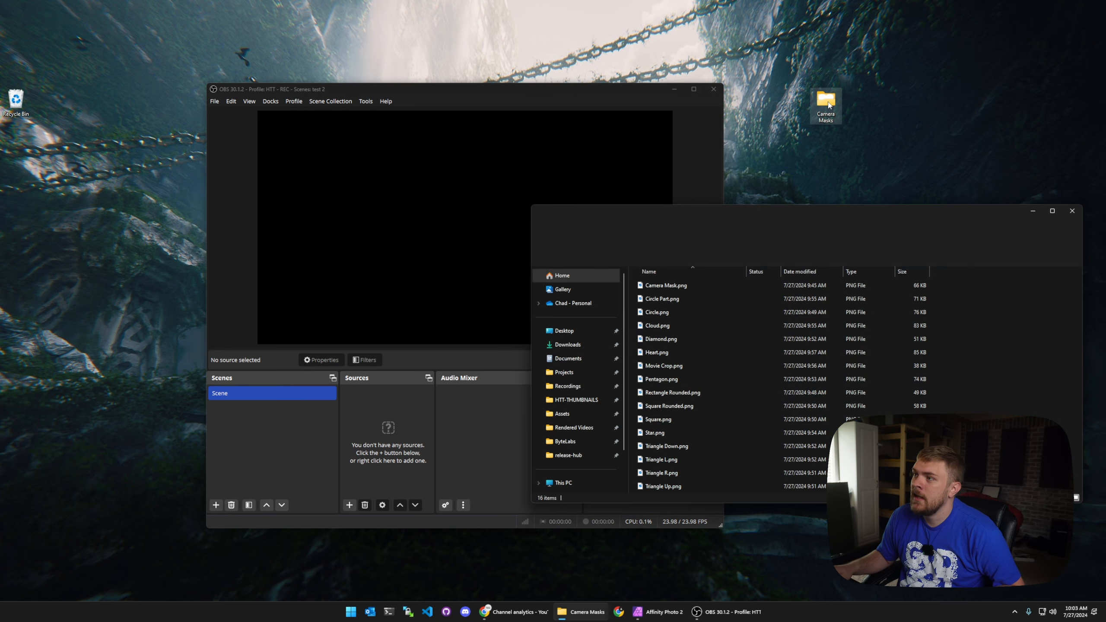
left_click_drag(791, 211, 755, 105)
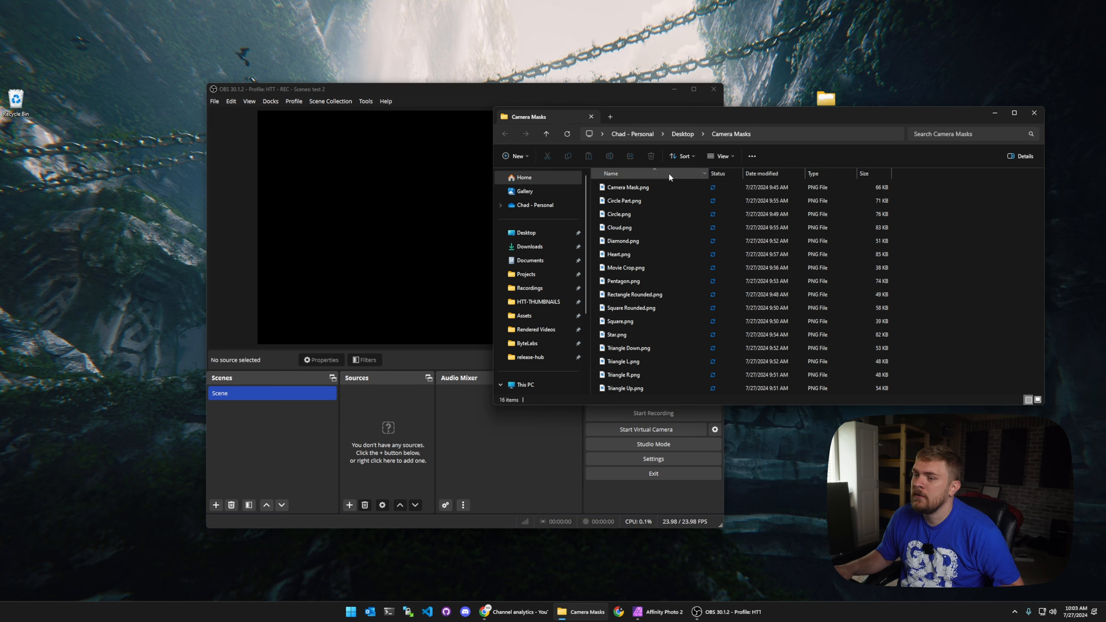
scroll(692, 229, "up", 2)
scroll(692, 227, "up", 3)
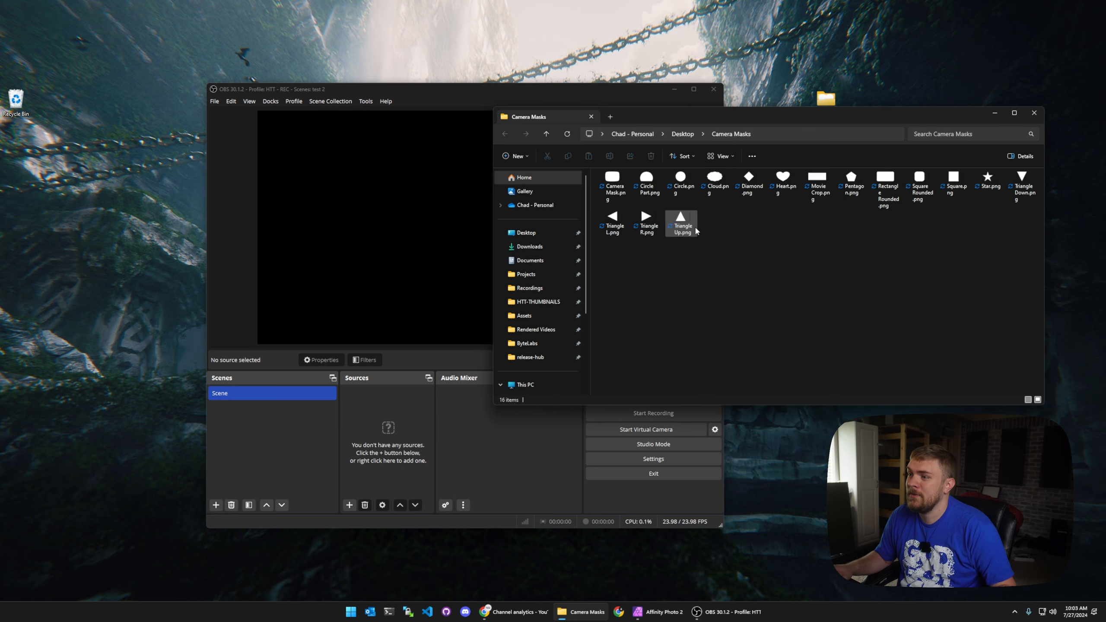
scroll(698, 223, "up", 1)
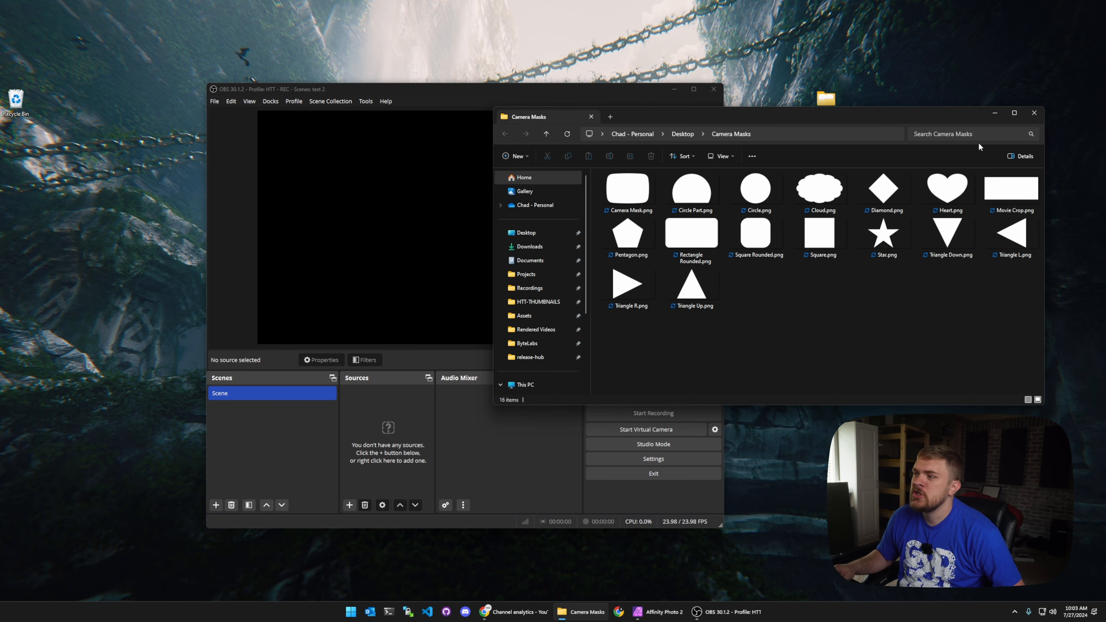
left_click(996, 113)
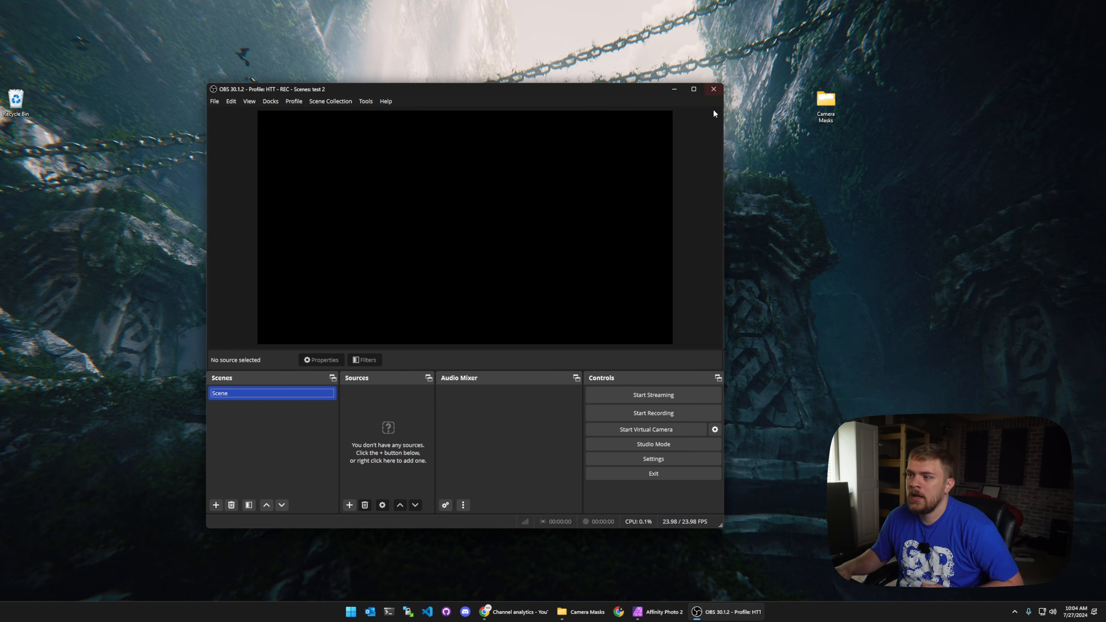
Step: Add a Display Capture source set to the TOSHIBA-TV 3840x2160 display
left_click(347, 506)
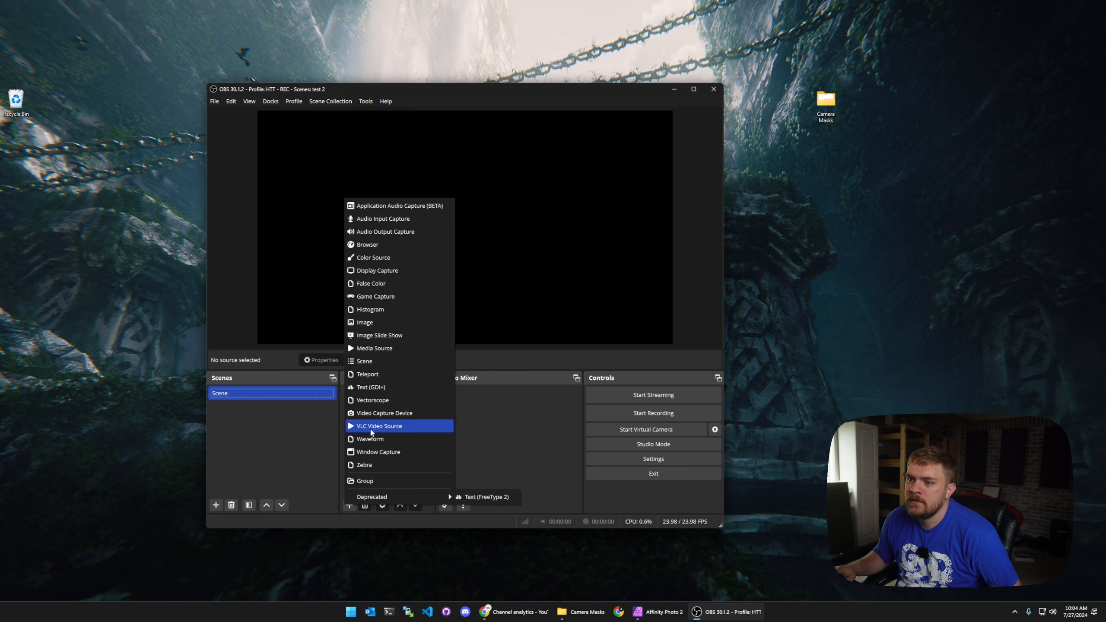
left_click(392, 270)
left_click(489, 363)
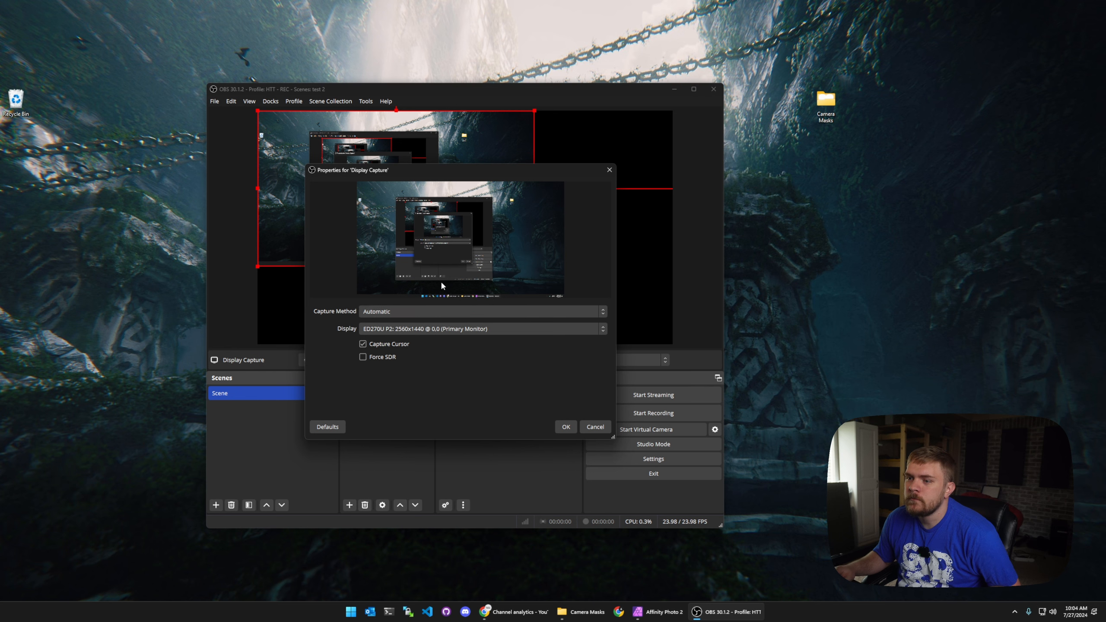
left_click(473, 311)
left_click(473, 311)
left_click(472, 330)
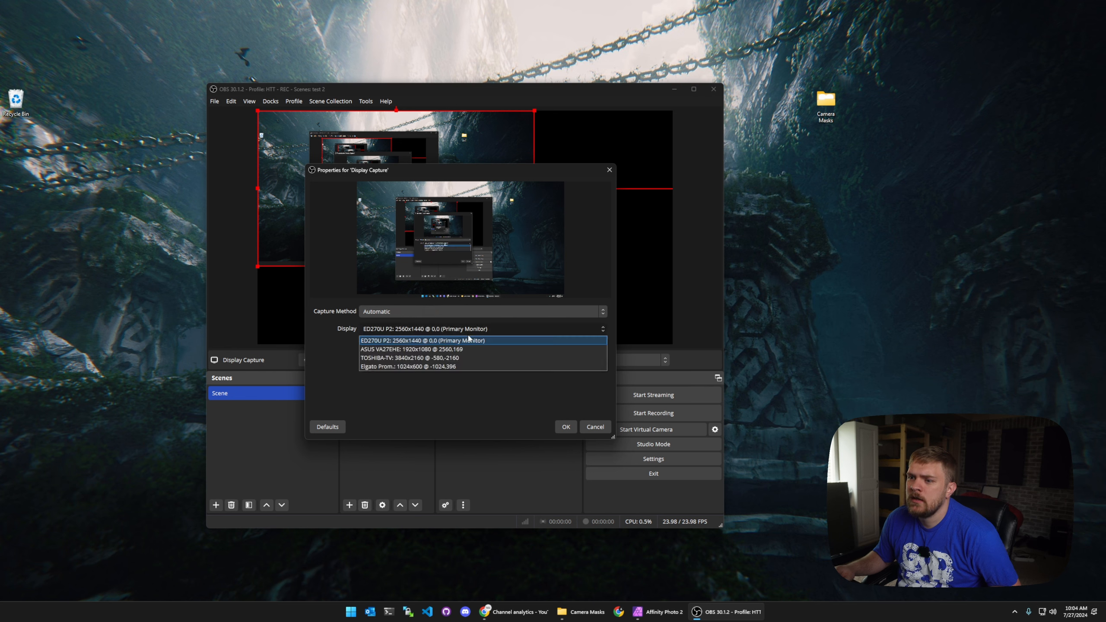
left_click(472, 330)
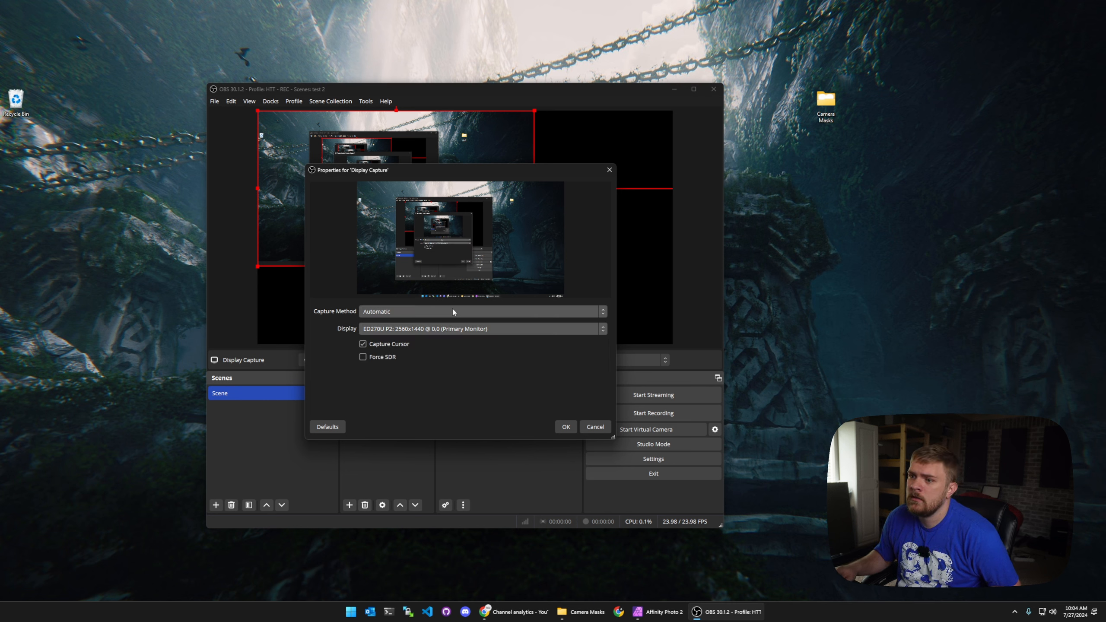
left_click(448, 330)
left_click(442, 358)
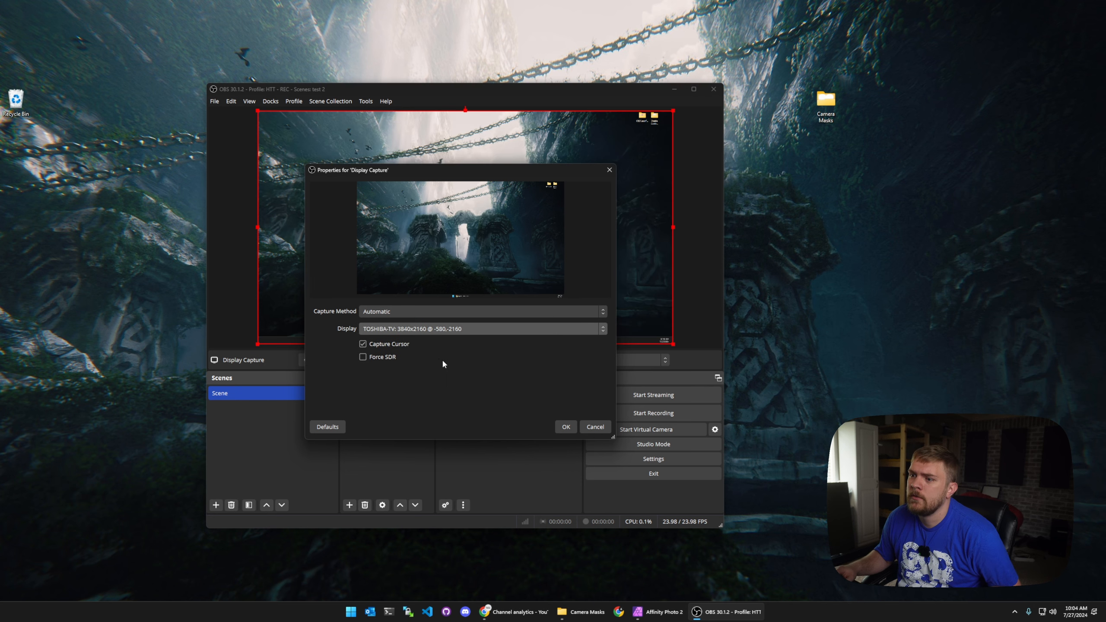
left_click(565, 427)
left_click(709, 260)
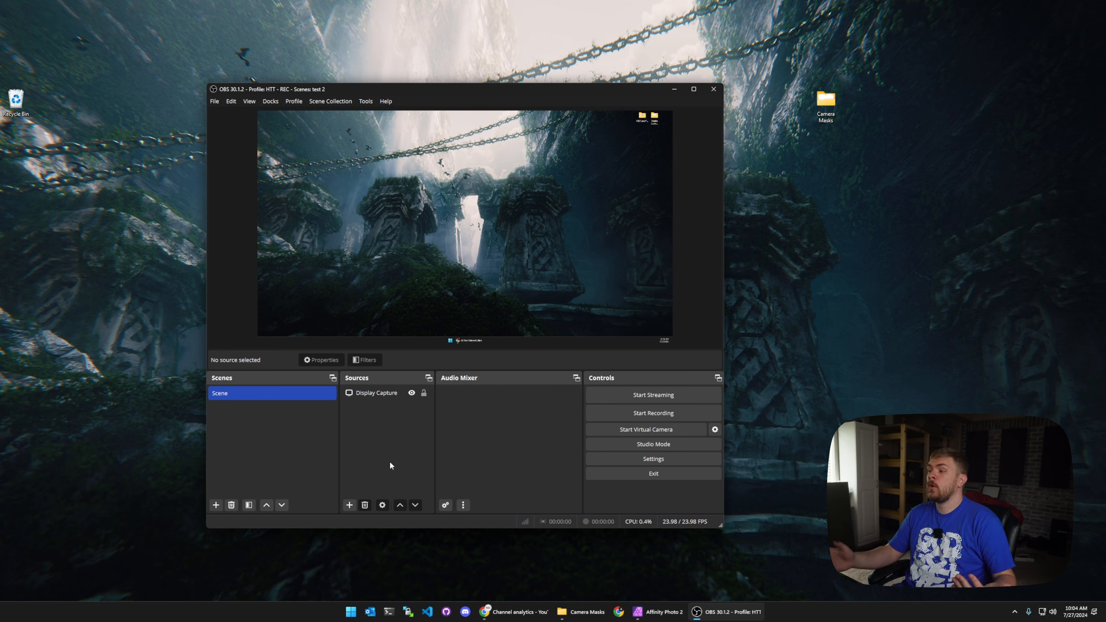
Step: Add a Cam Link Pro Video Capture Device source and move it toward the centre-right of the preview
left_click(349, 505)
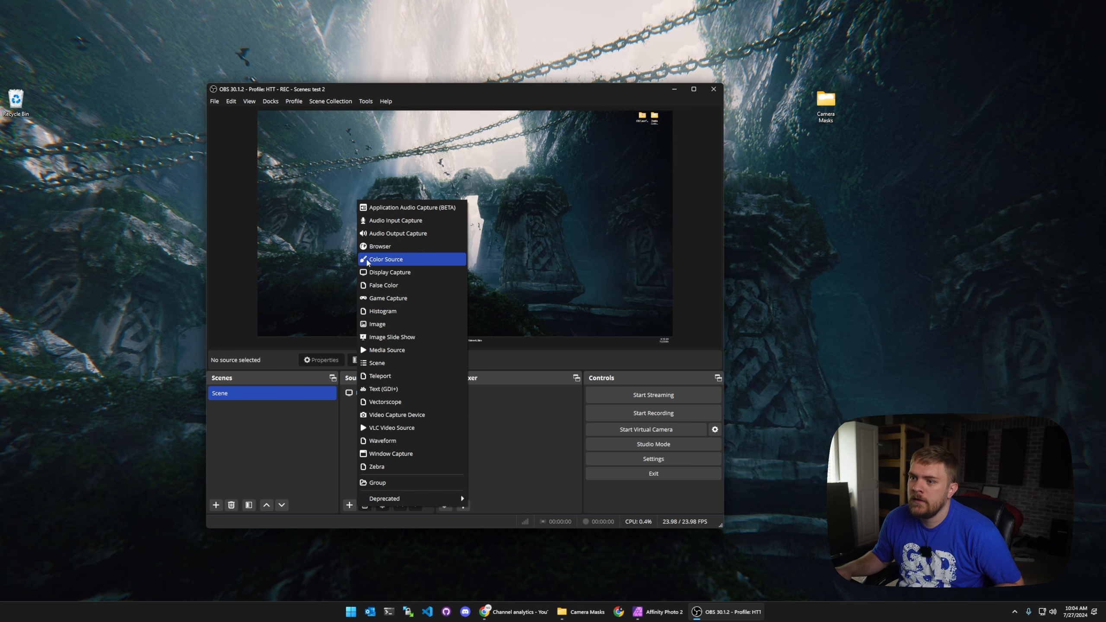
left_click(398, 415)
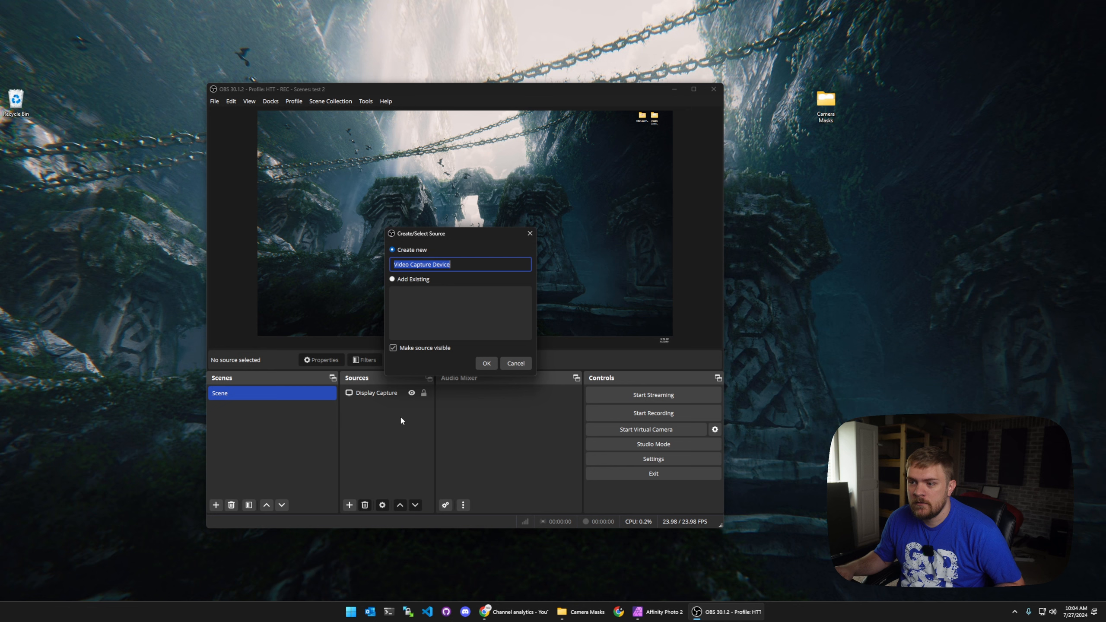
left_click(484, 364)
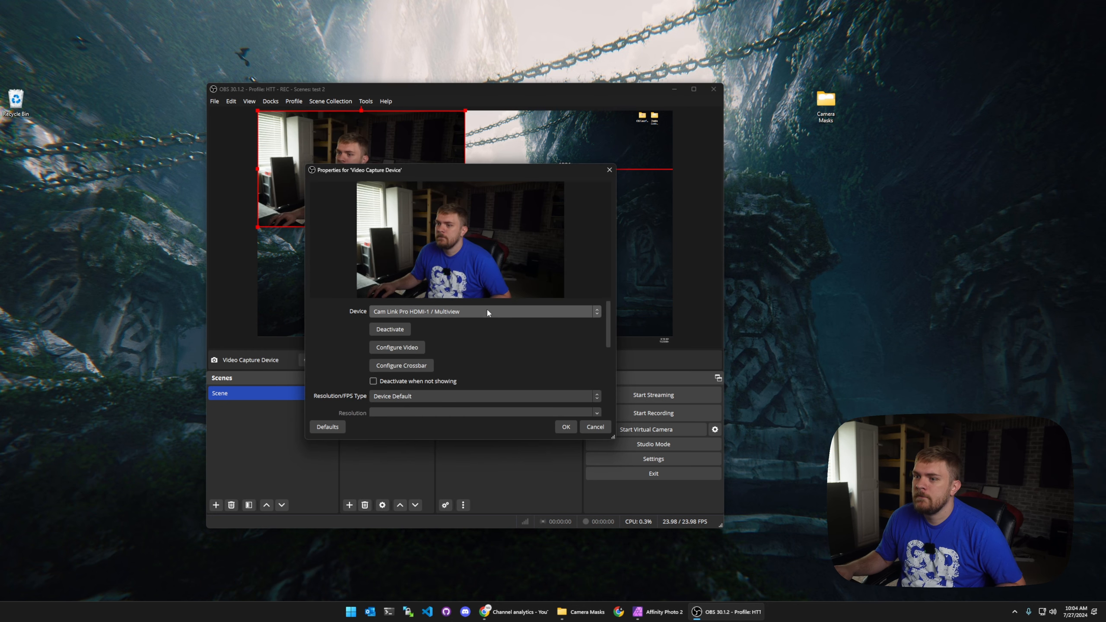
left_click(566, 426)
left_click_drag(353, 201, 536, 276)
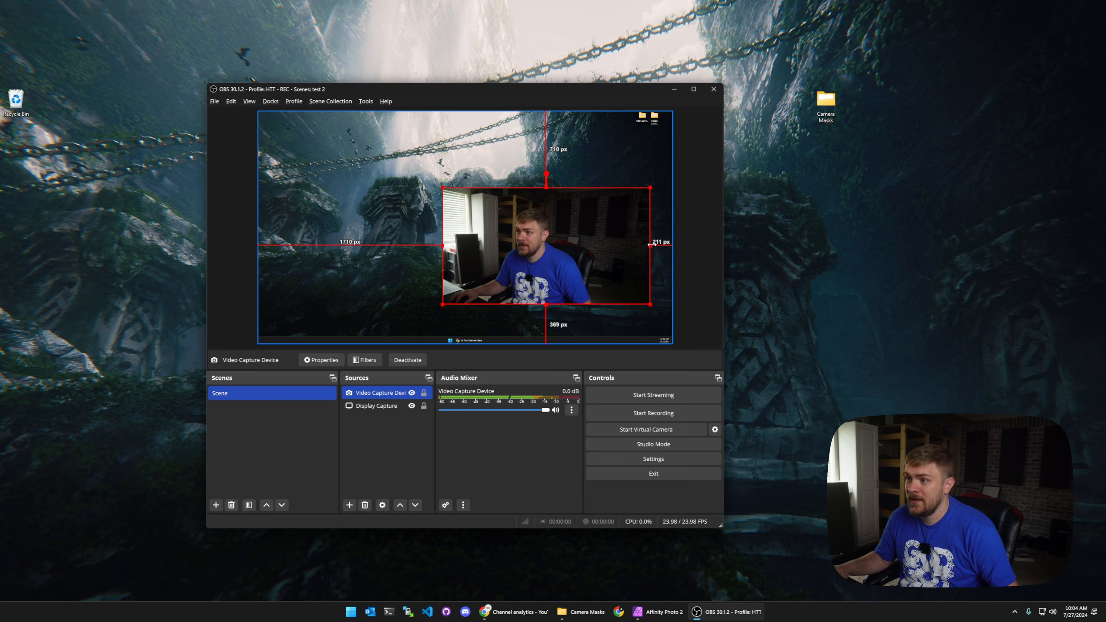
mouse_move(651, 246)
left_mouse_down()
mouse_move(539, 245)
mouse_move(650, 244)
left_mouse_up()
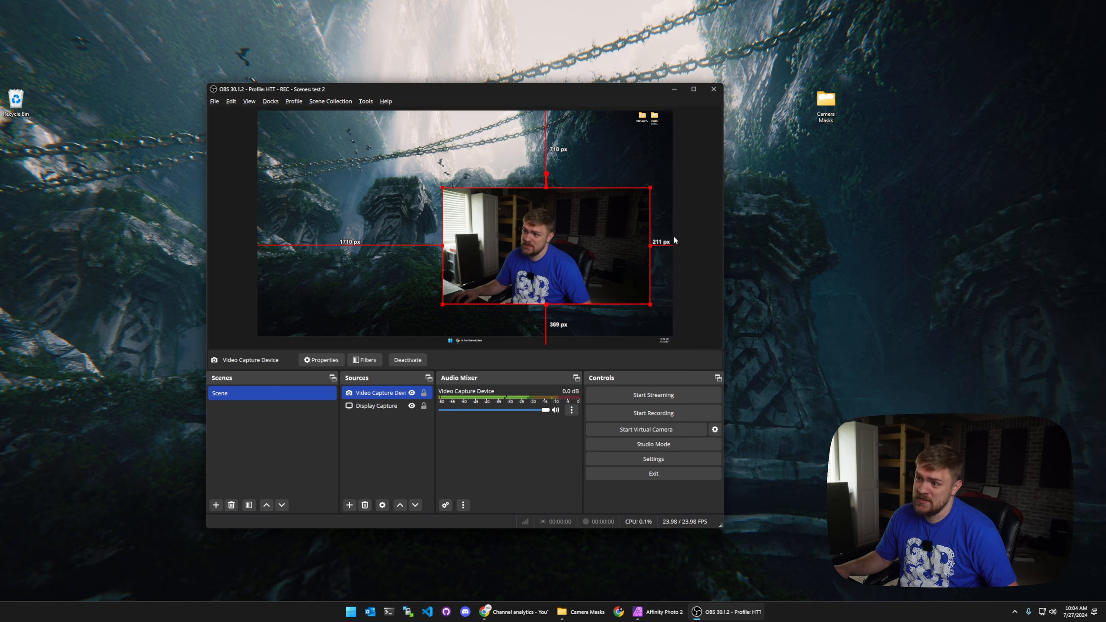
Step: Remove the Video Capture Device source from the scene
right_click(377, 397)
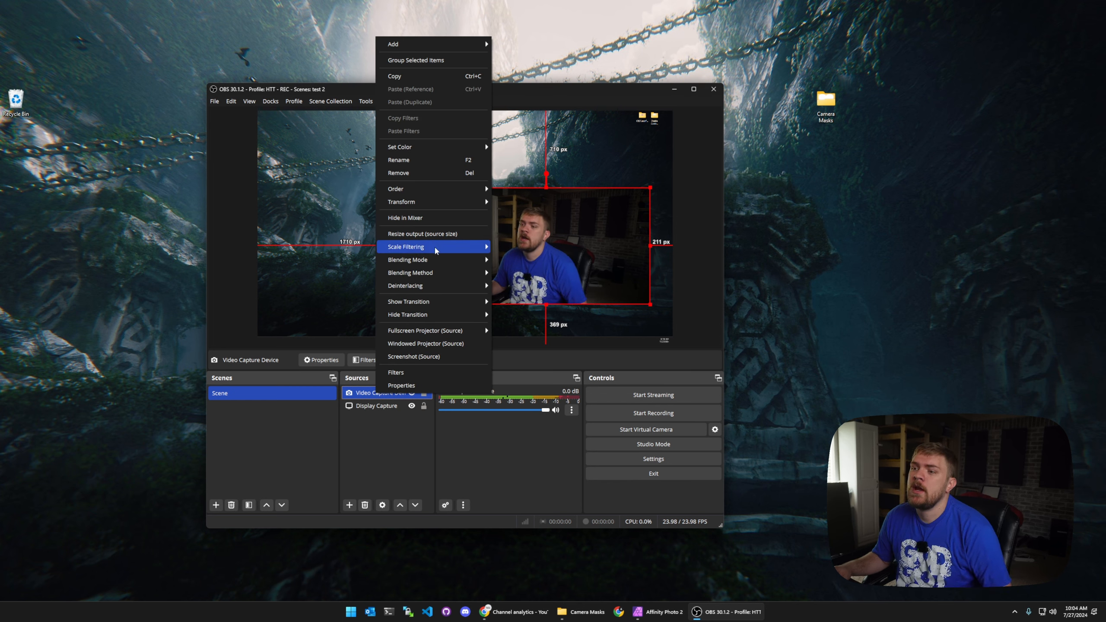
left_click(434, 173)
left_click(510, 320)
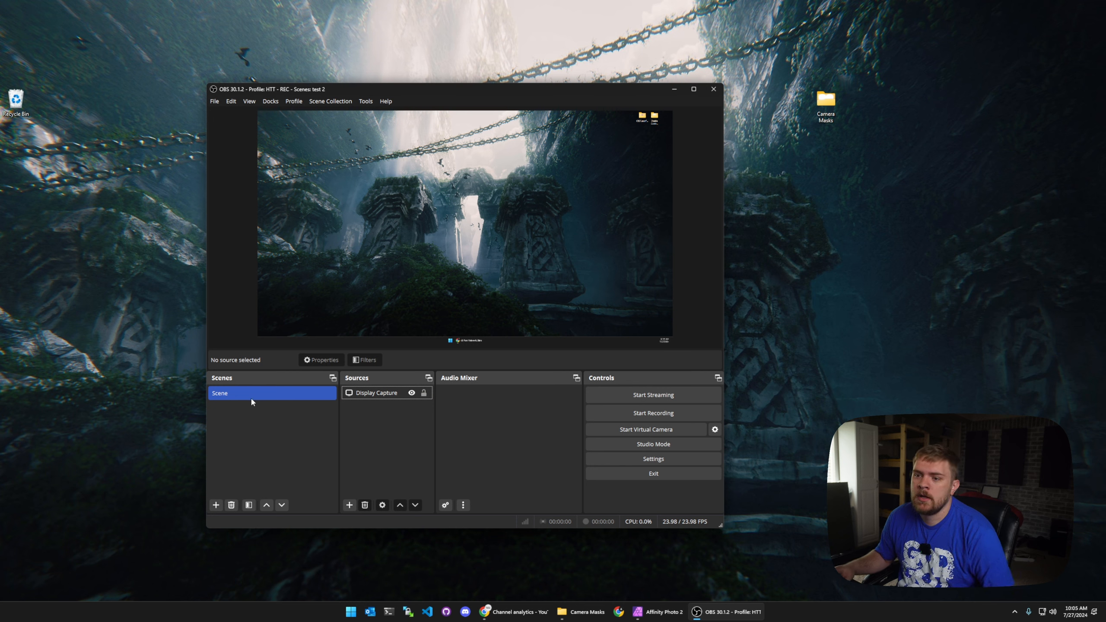
Step: Rename the existing scene to Desktop
right_click(229, 395)
left_click(267, 461)
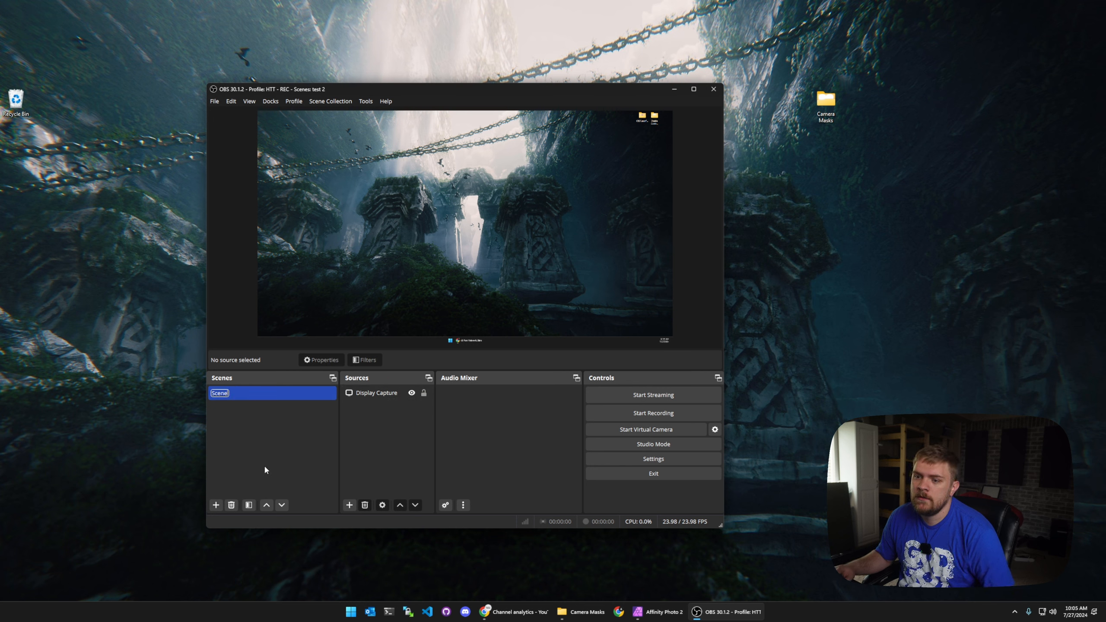
type("Desktop")
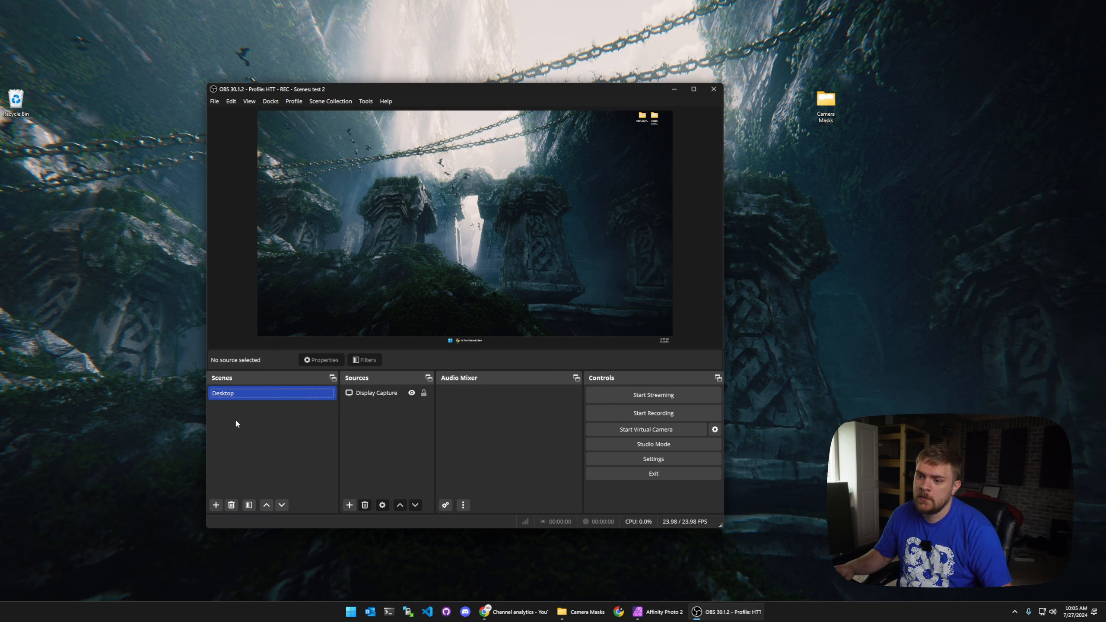
Step: Add a new scene named Camera
left_click(215, 505)
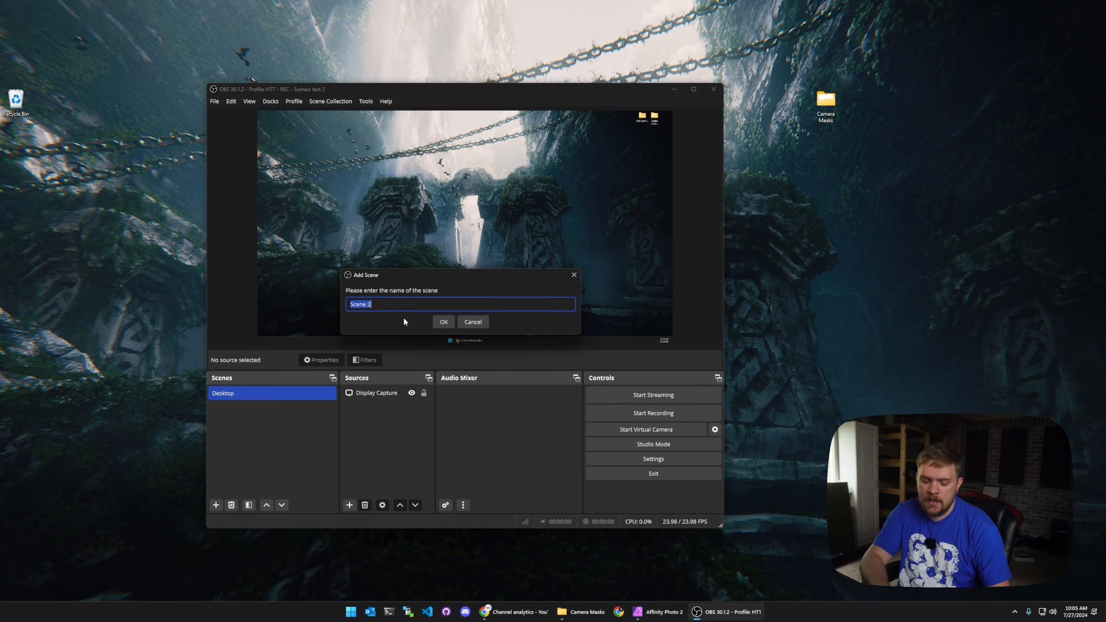
type("Camera")
key("Return")
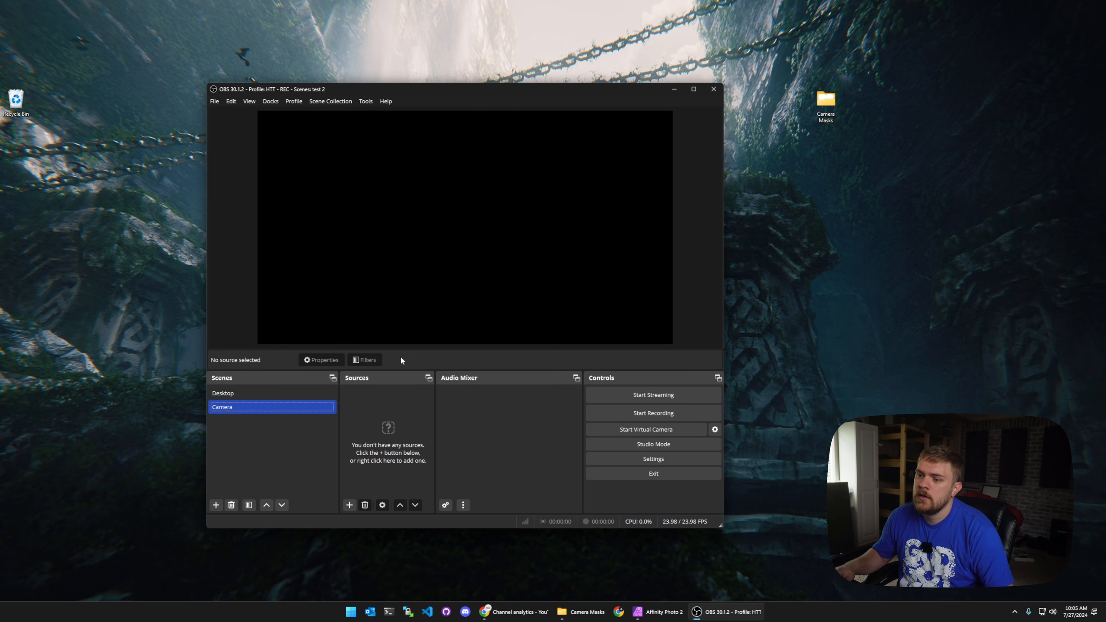
Step: Add a Video Capture Device source to the Camera scene, filling the canvas
left_click(349, 505)
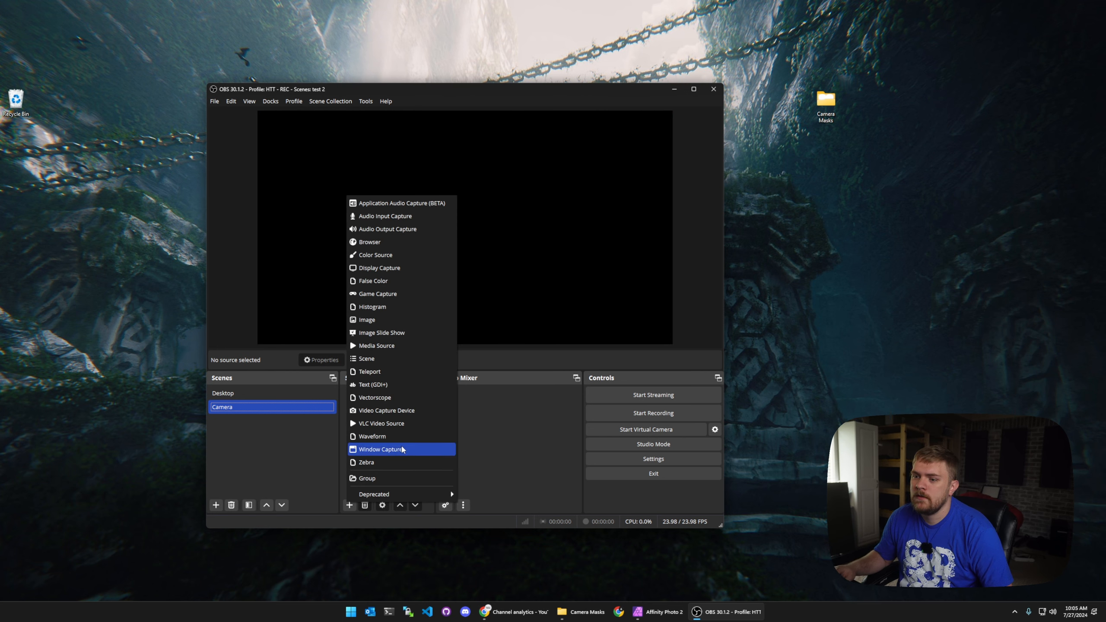
left_click(386, 410)
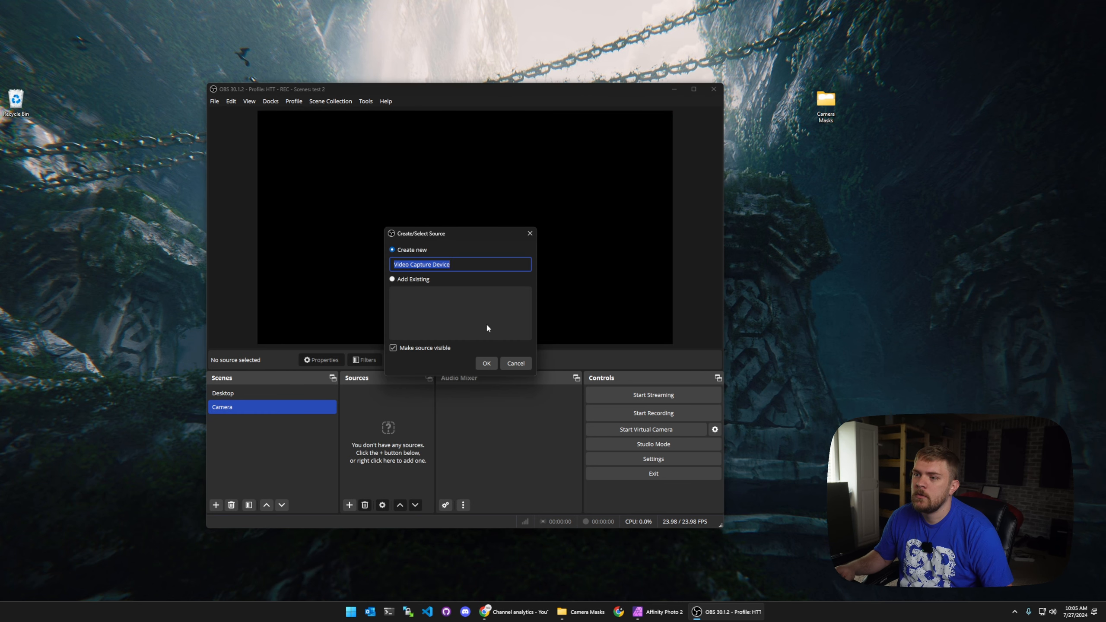
left_click(489, 366)
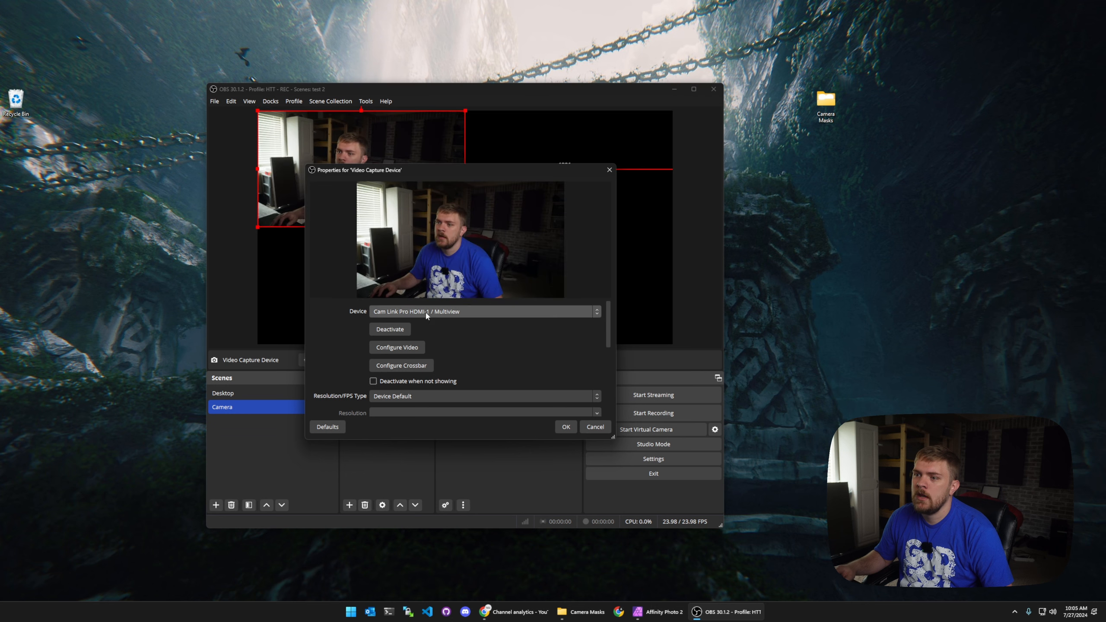
left_click(566, 426)
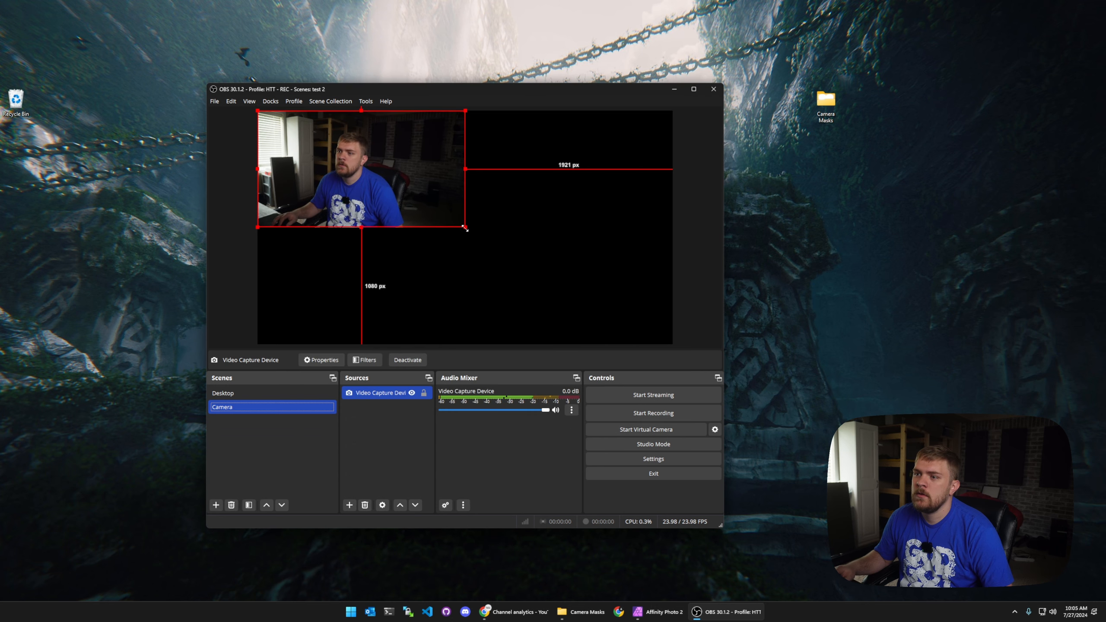
left_click(649, 347)
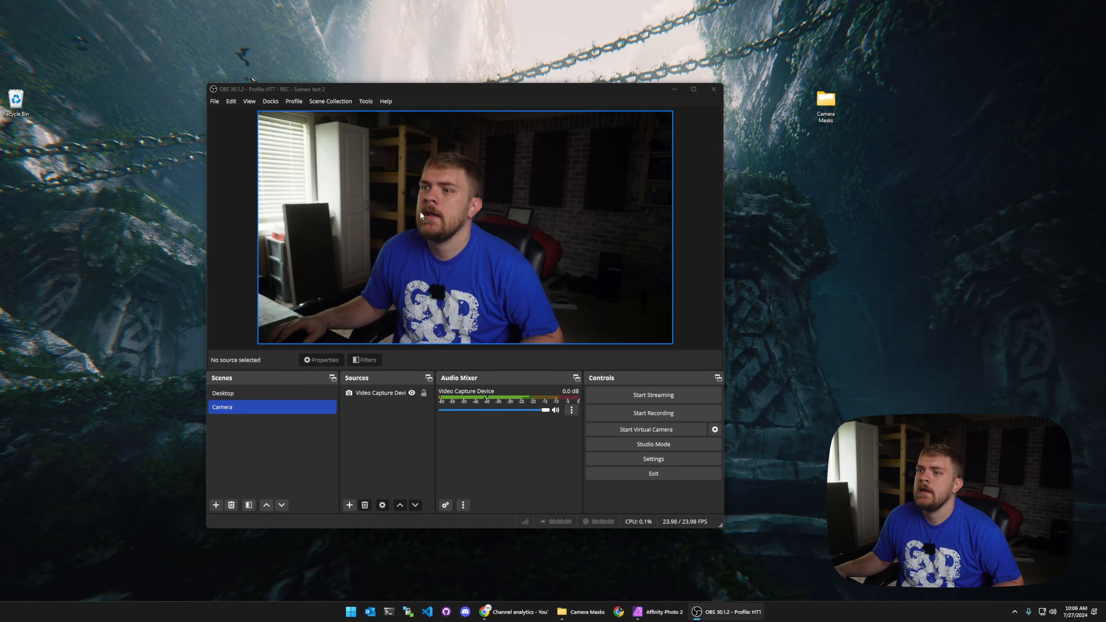
Step: Add a new scene named Desktop w/ Camera
left_click(215, 505)
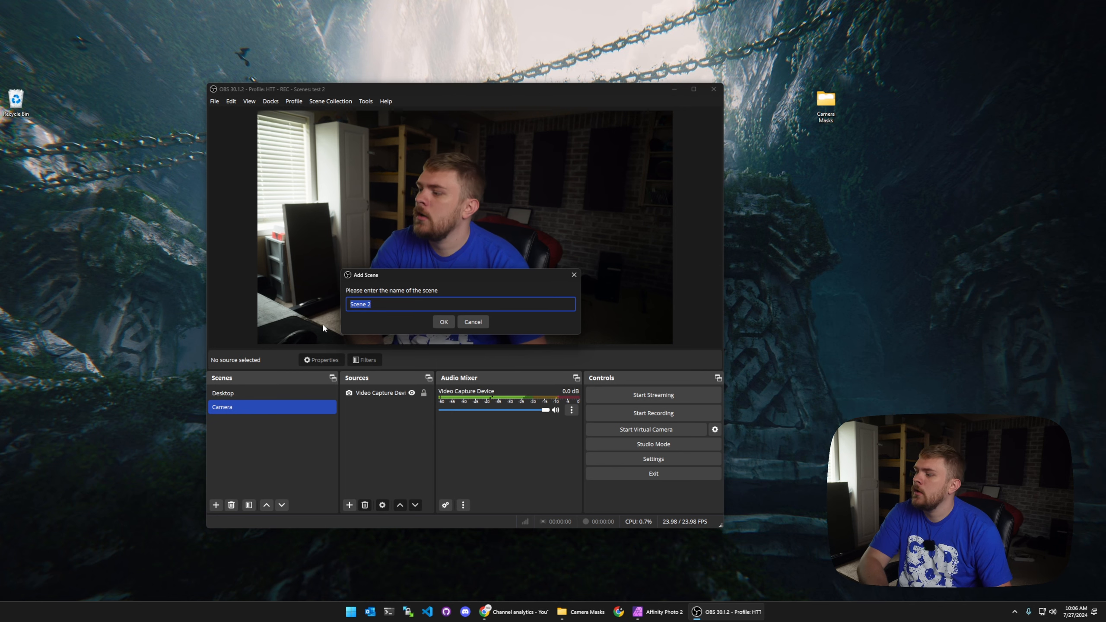
type("Desktop ")
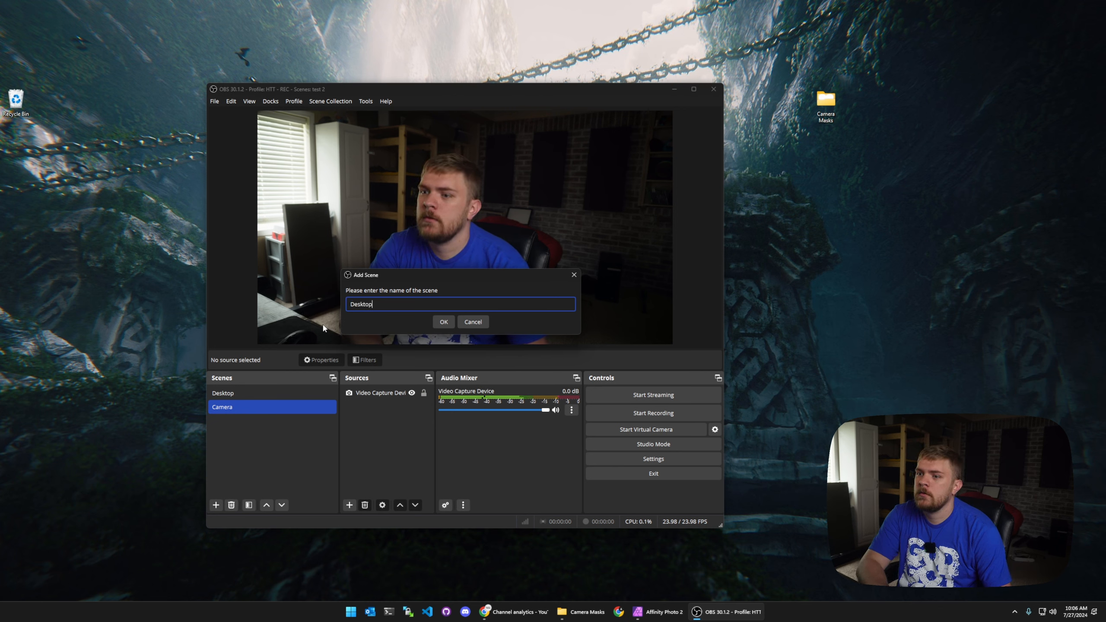
type("w/ Camera")
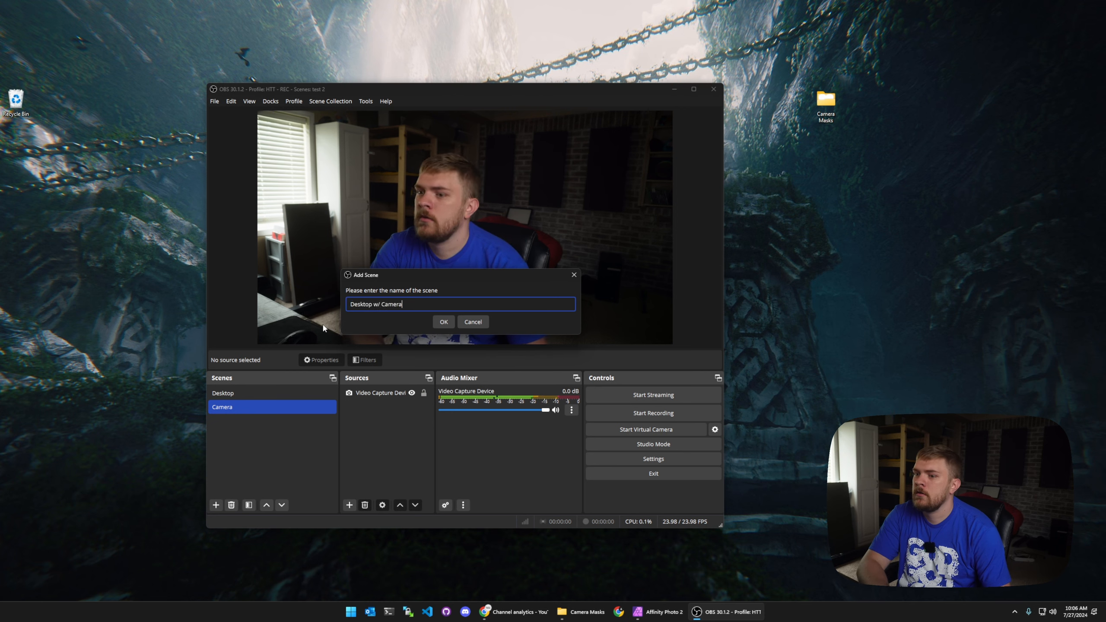
key("Return")
Step: Add a new scene named Camera Masked
left_click(215, 507)
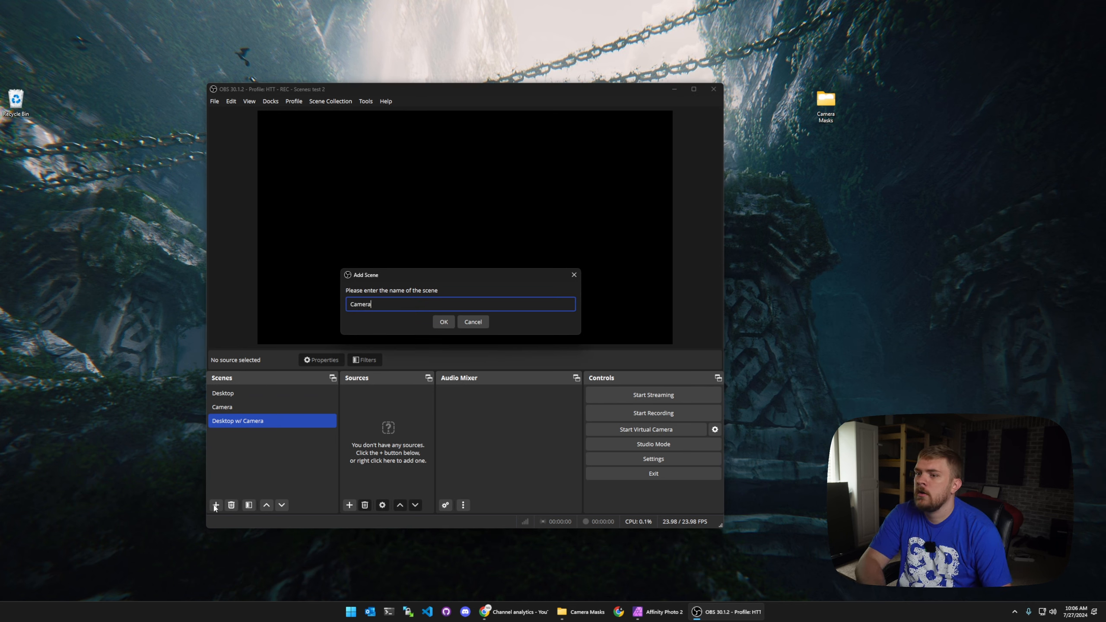
type("Camera Masked")
key("Return")
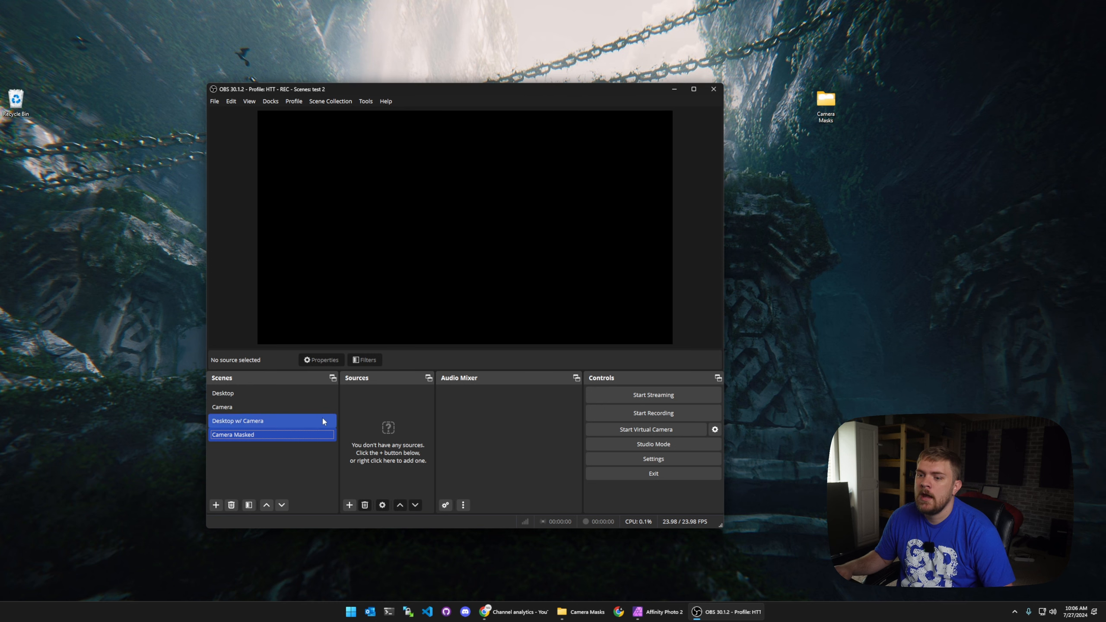
Step: Add the existing Camera scene as a source inside the Camera Masked scene
left_click(348, 505)
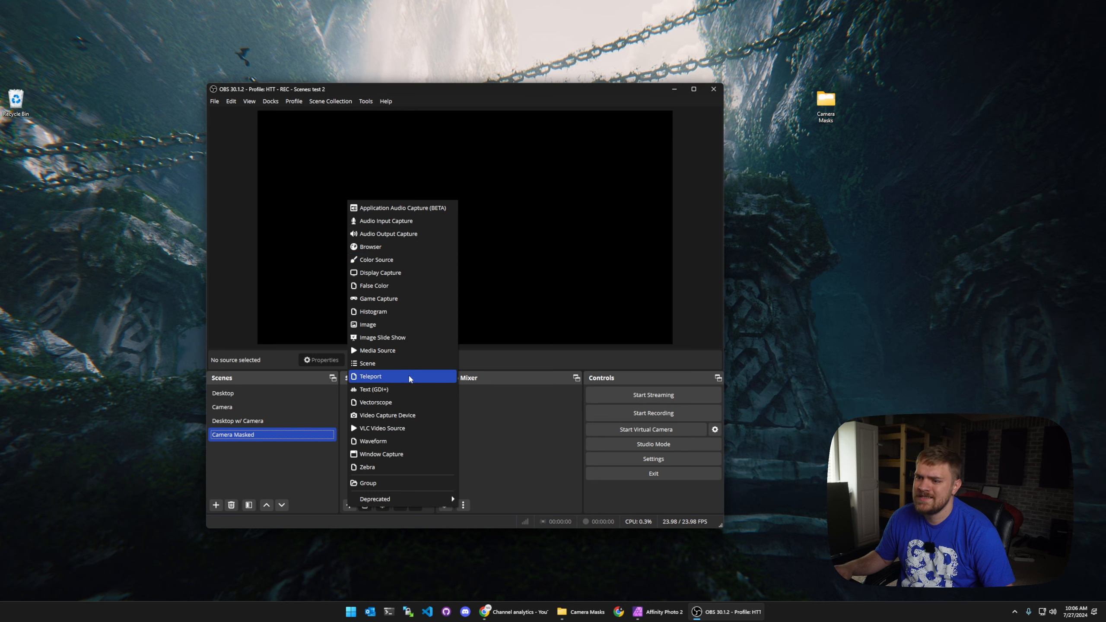
left_click(399, 365)
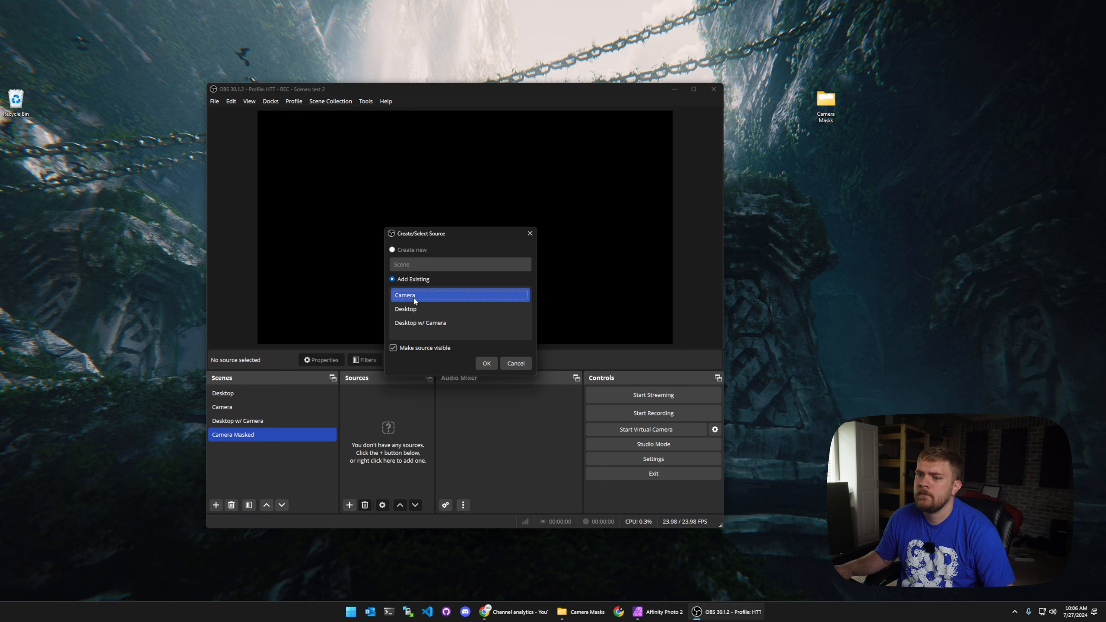
left_click(494, 364)
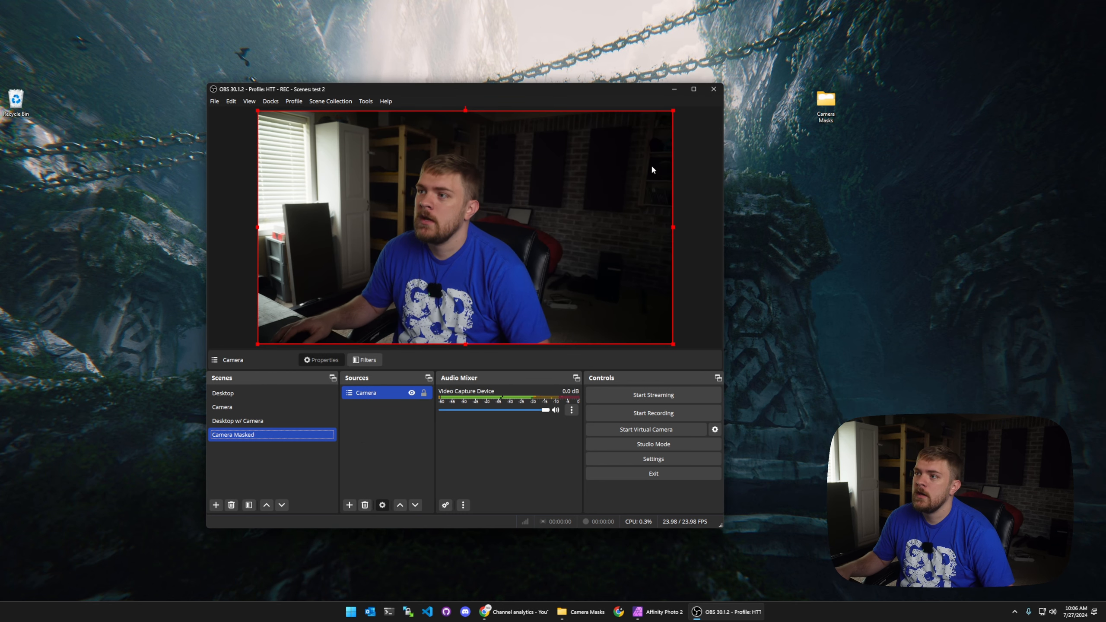
left_click(698, 159)
left_click(274, 421, "ctrl")
right_click(248, 435)
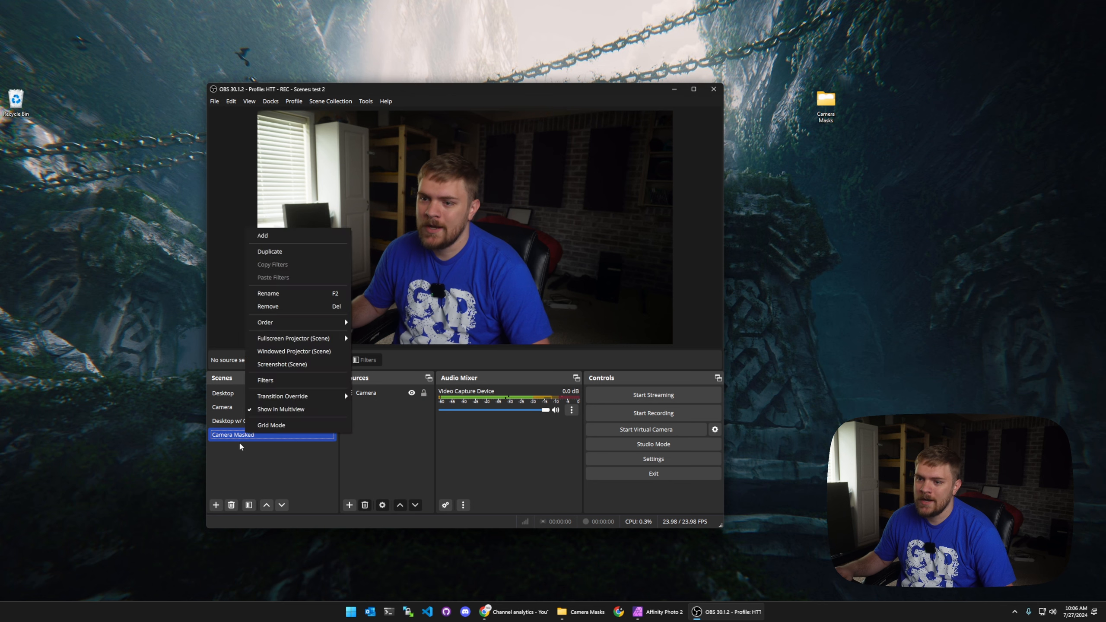
left_click(240, 448)
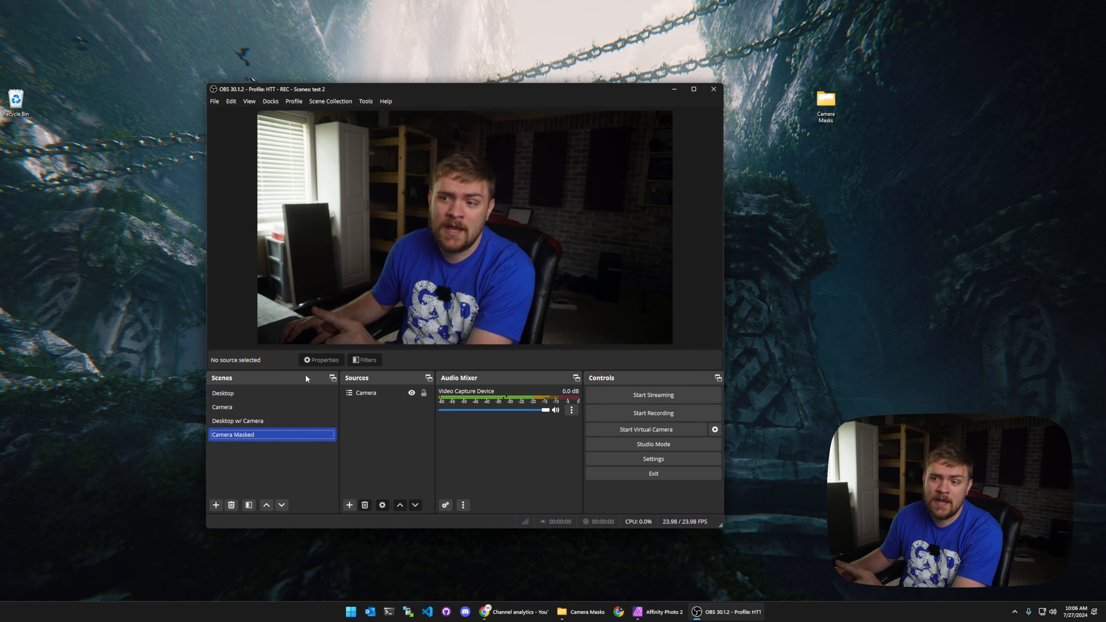
left_click(247, 407)
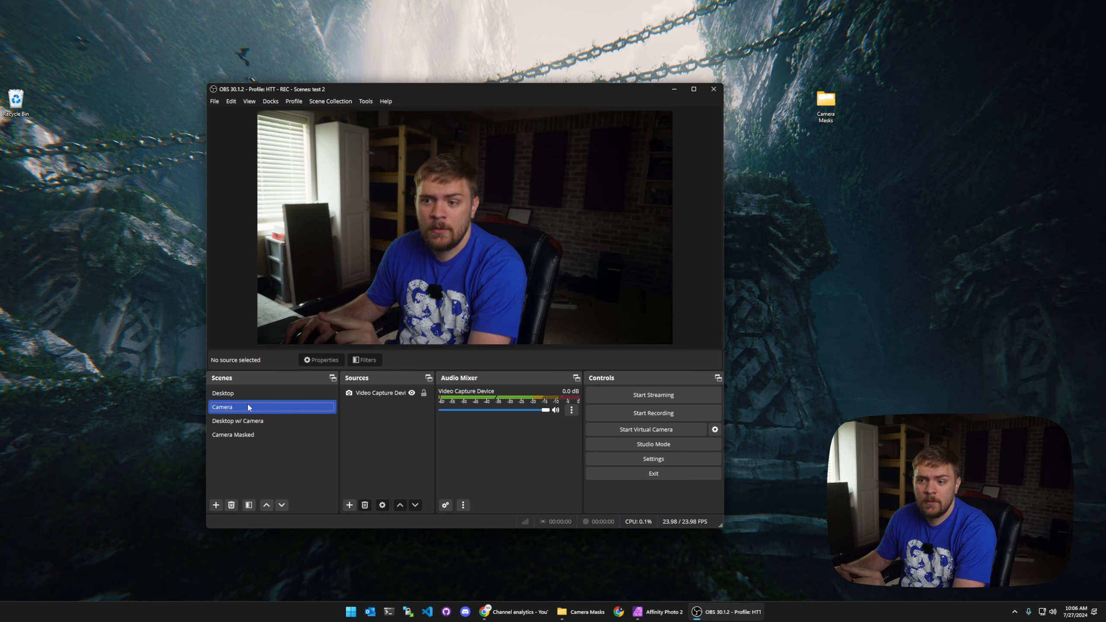
left_click(256, 436)
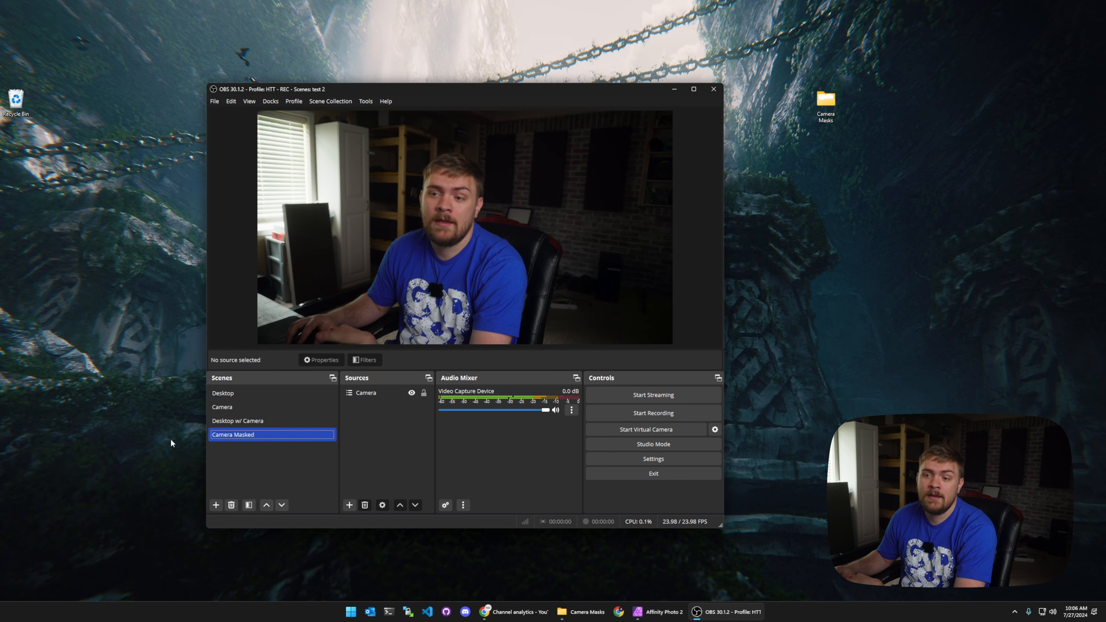
Step: Add an Image Mask/Blend filter to the Camera Masked scene
right_click(231, 443)
left_click(252, 387)
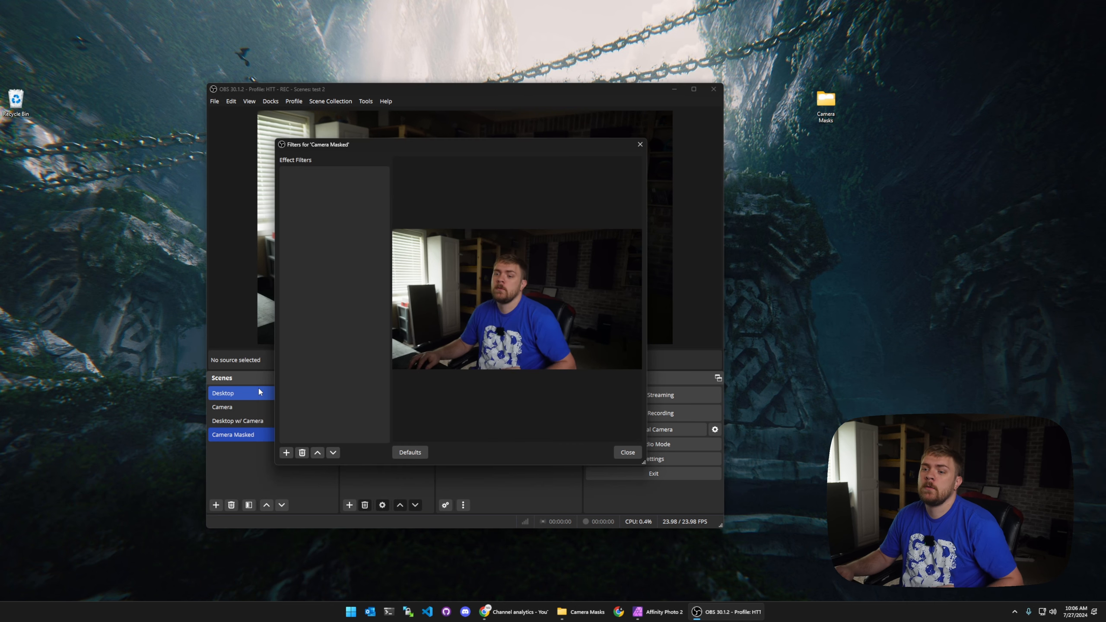
left_click(285, 453)
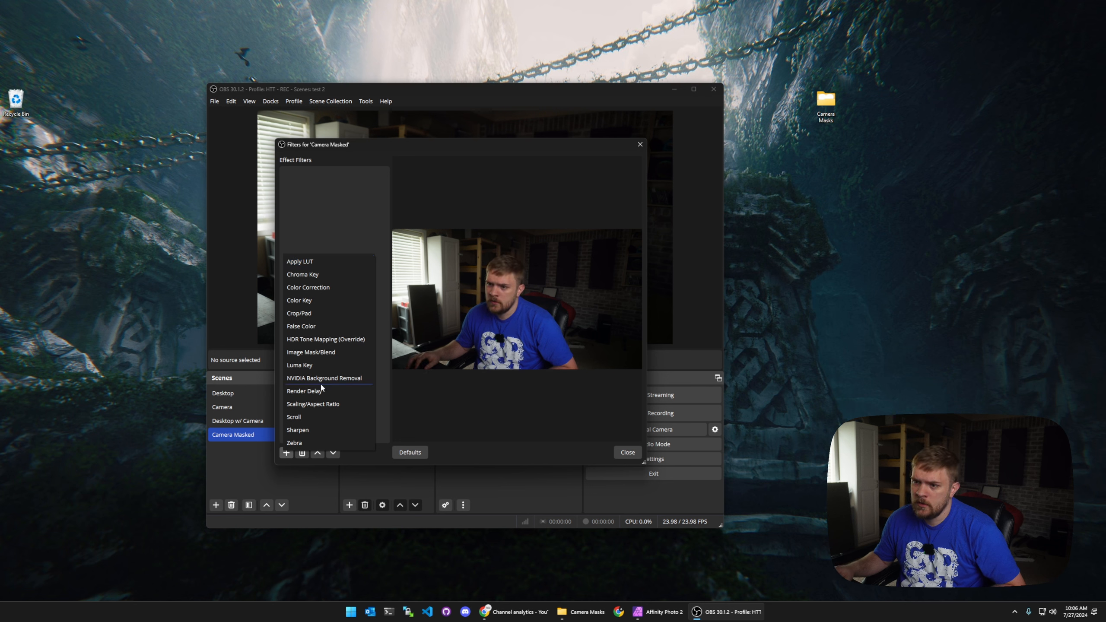
left_click(320, 353)
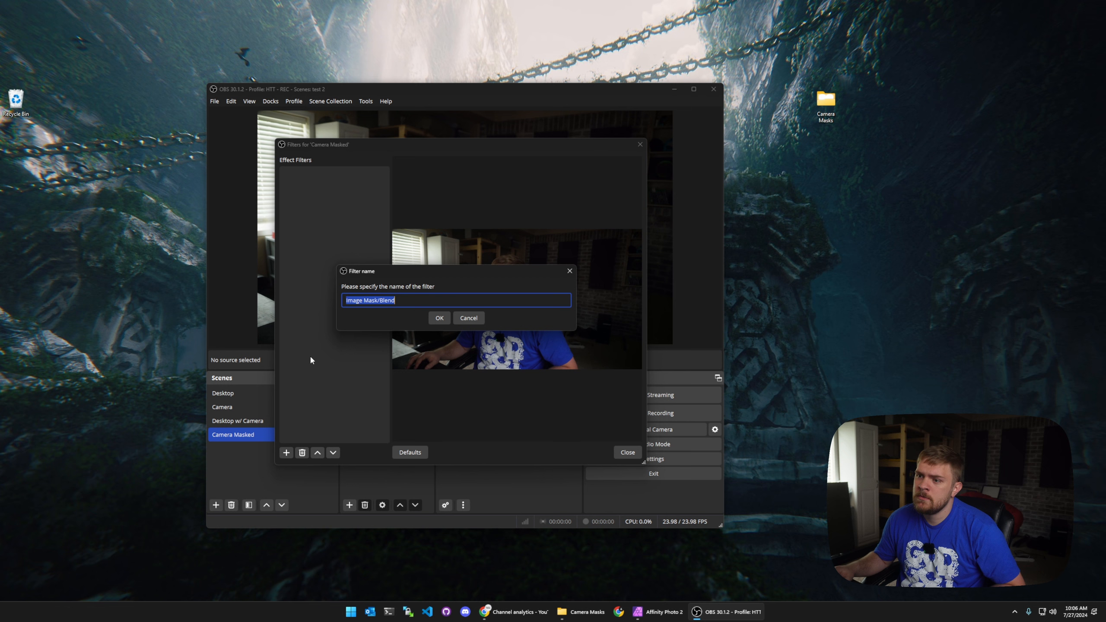
left_click(435, 317)
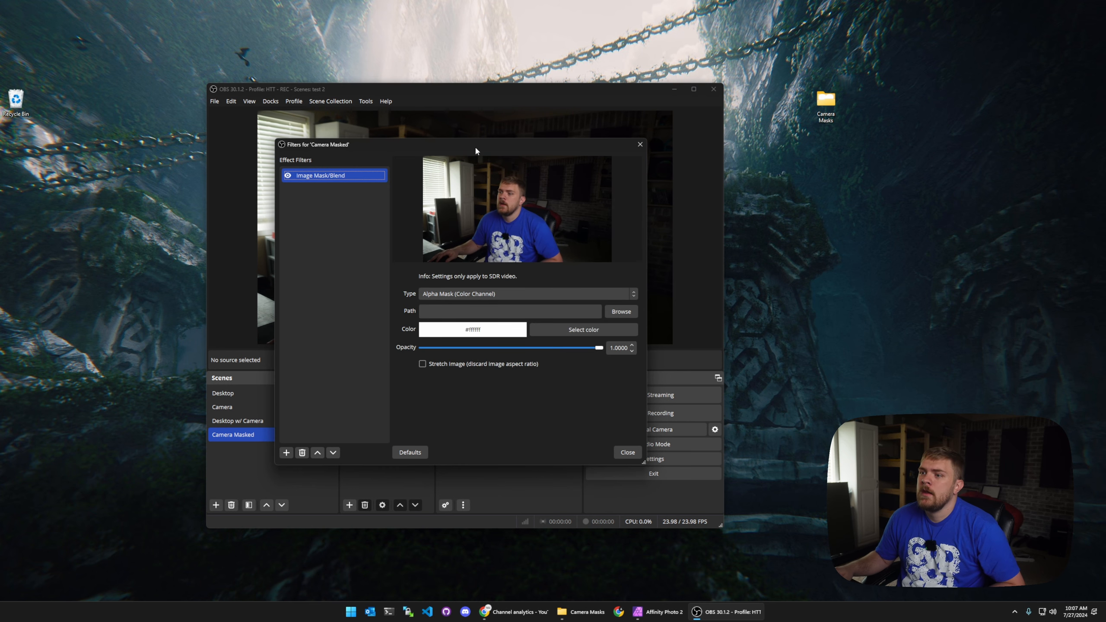
Step: Set the mask filter's image path to Circle Part.png from the Camera Masks folder and close the filters
left_click_drag(475, 145, 539, 118)
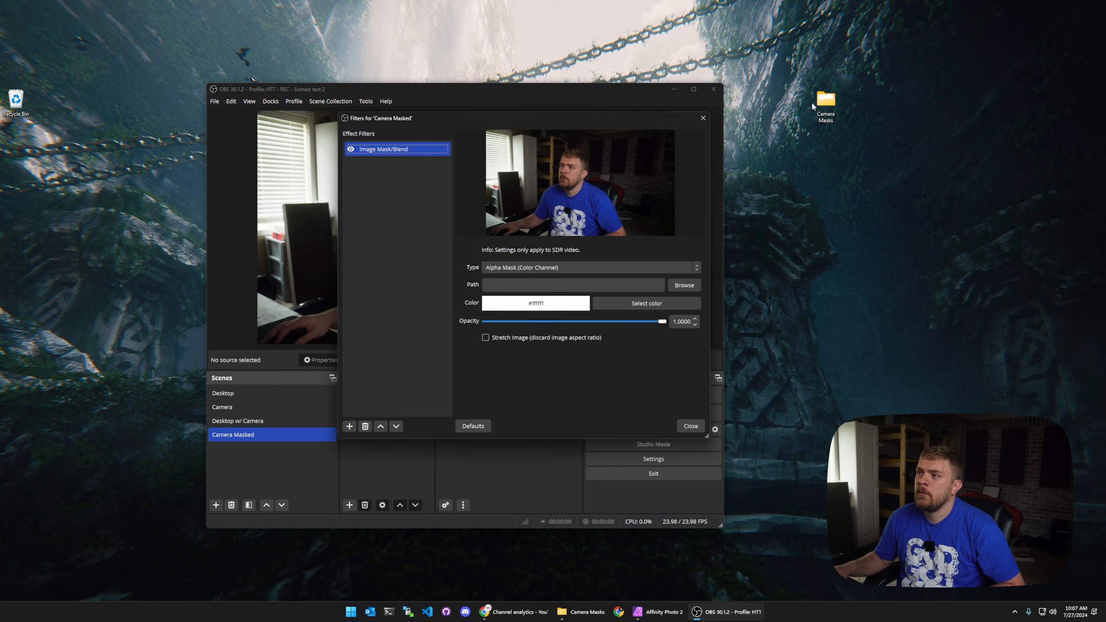
left_click(683, 286)
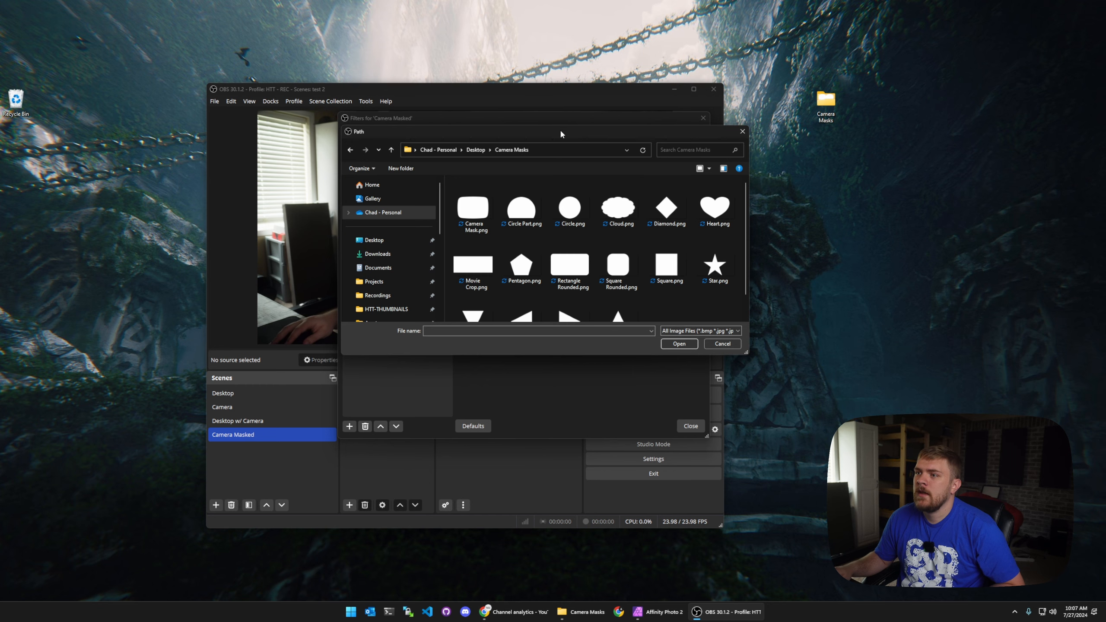
left_click_drag(560, 128, 643, 111)
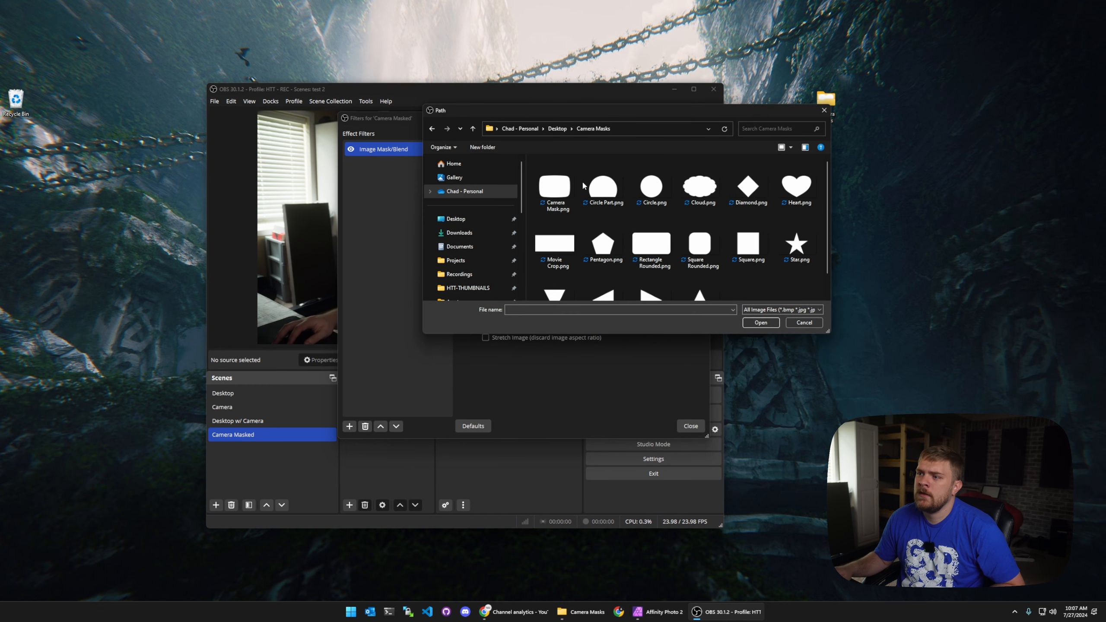
double_click(606, 191)
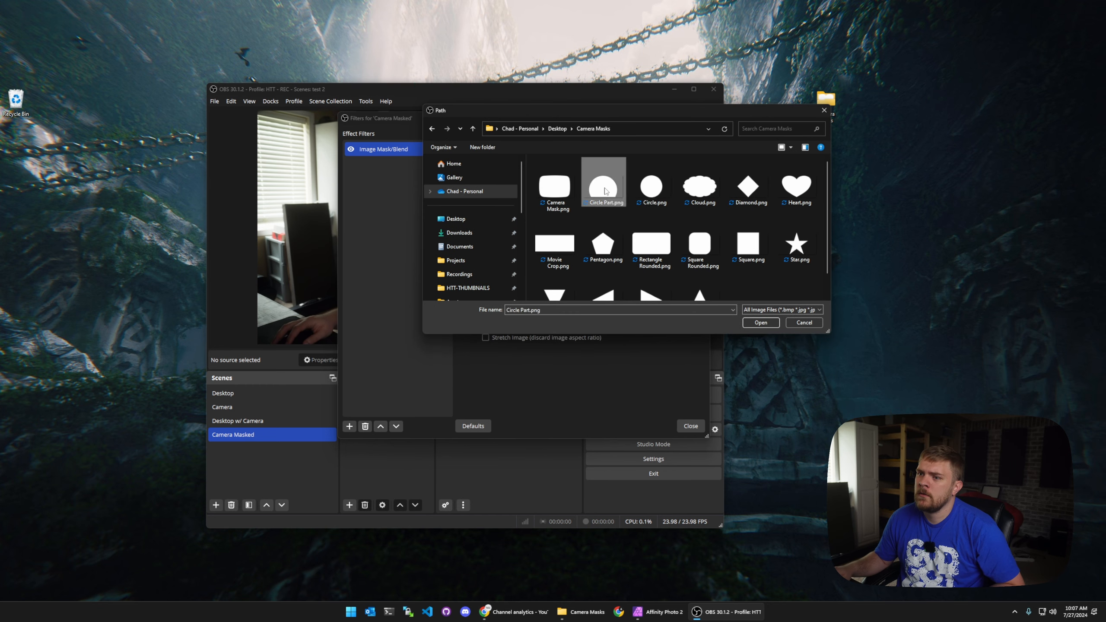
left_click(690, 427)
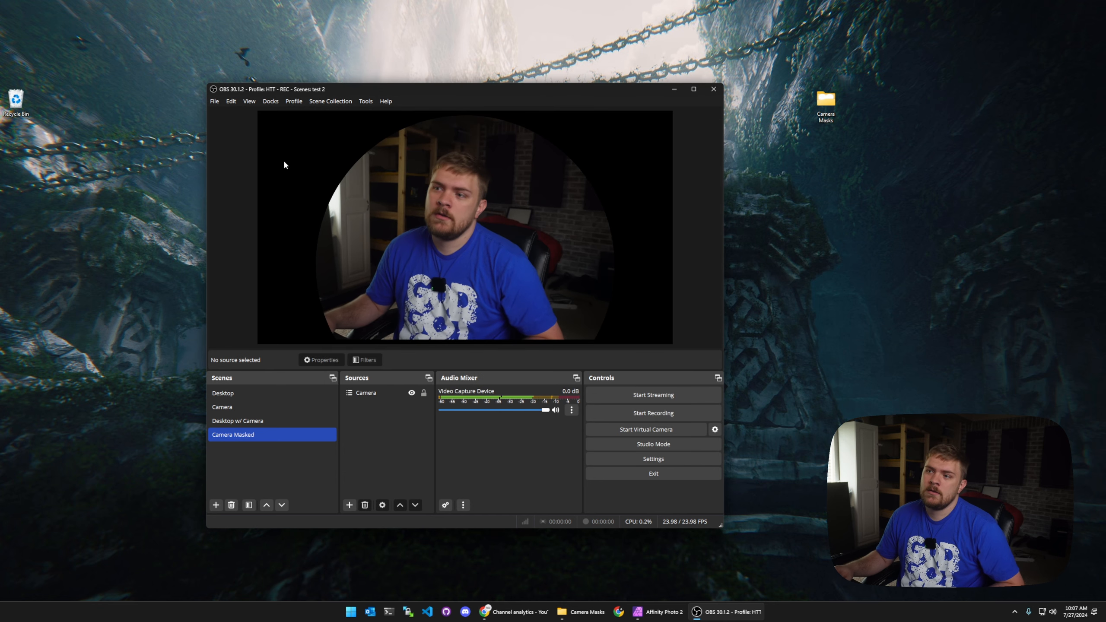
Step: Add the existing Desktop scene as a source in the Desktop w/ Camera scene
left_click(249, 407)
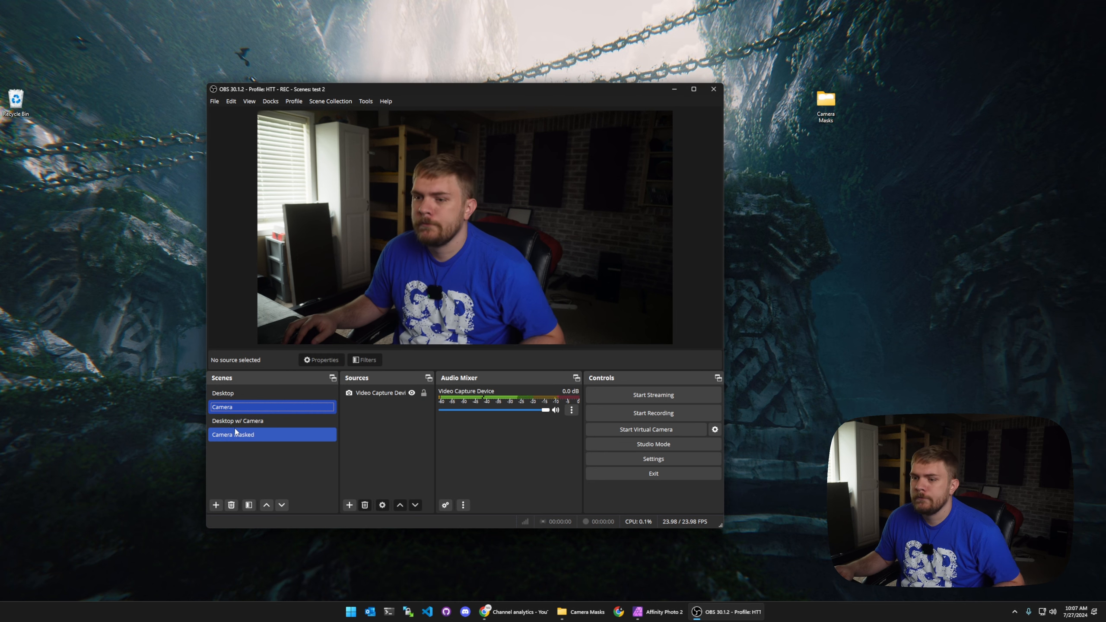
left_click(237, 421)
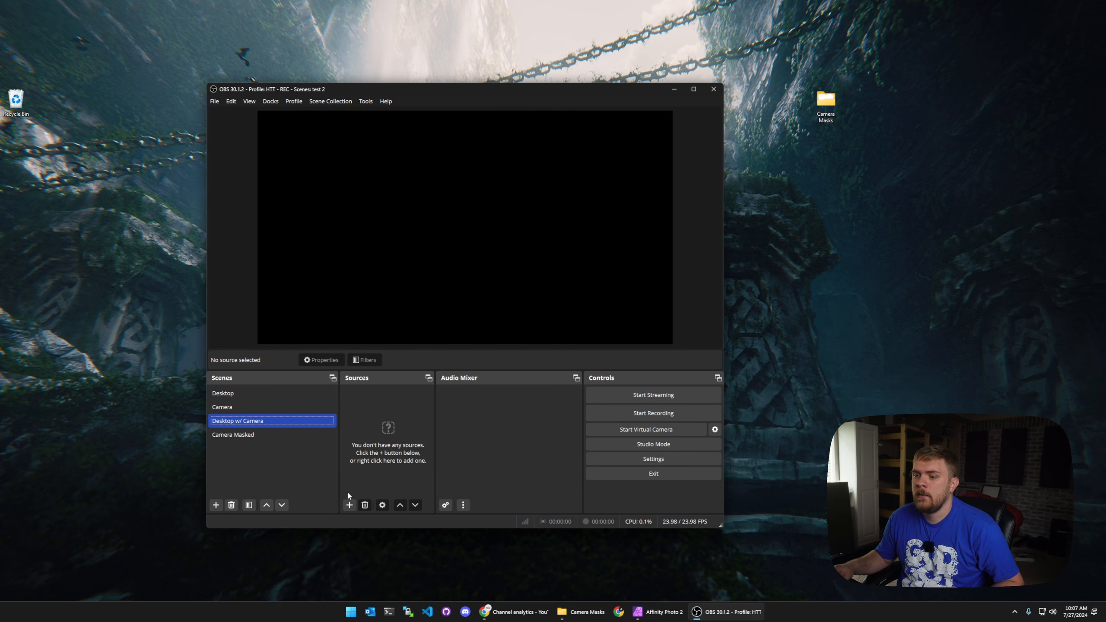
left_click(348, 505)
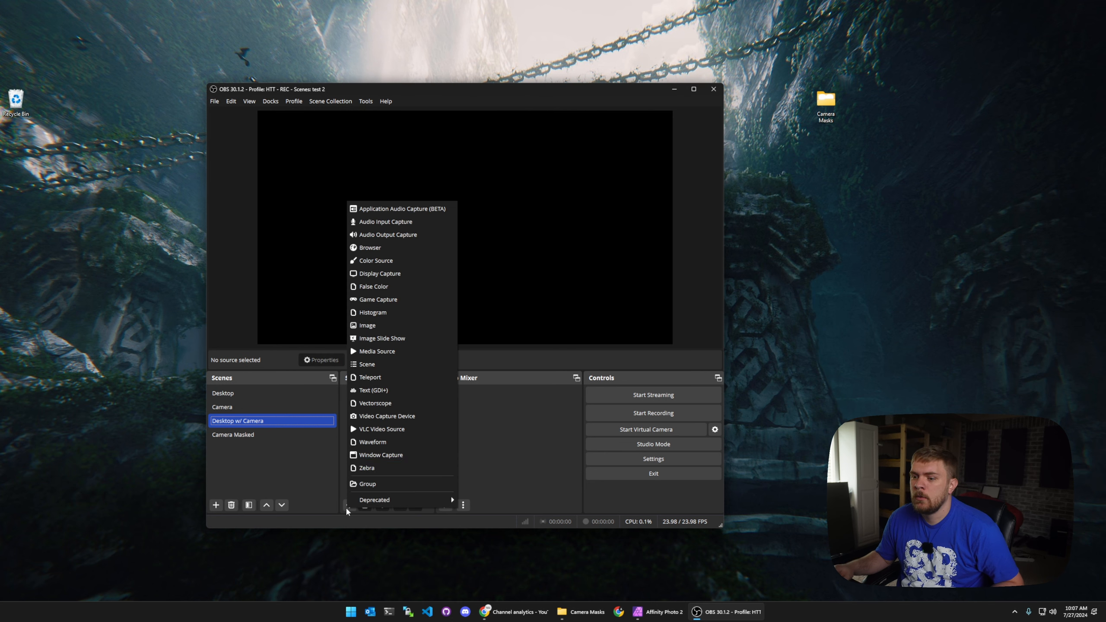
left_click(382, 364)
left_click(436, 323)
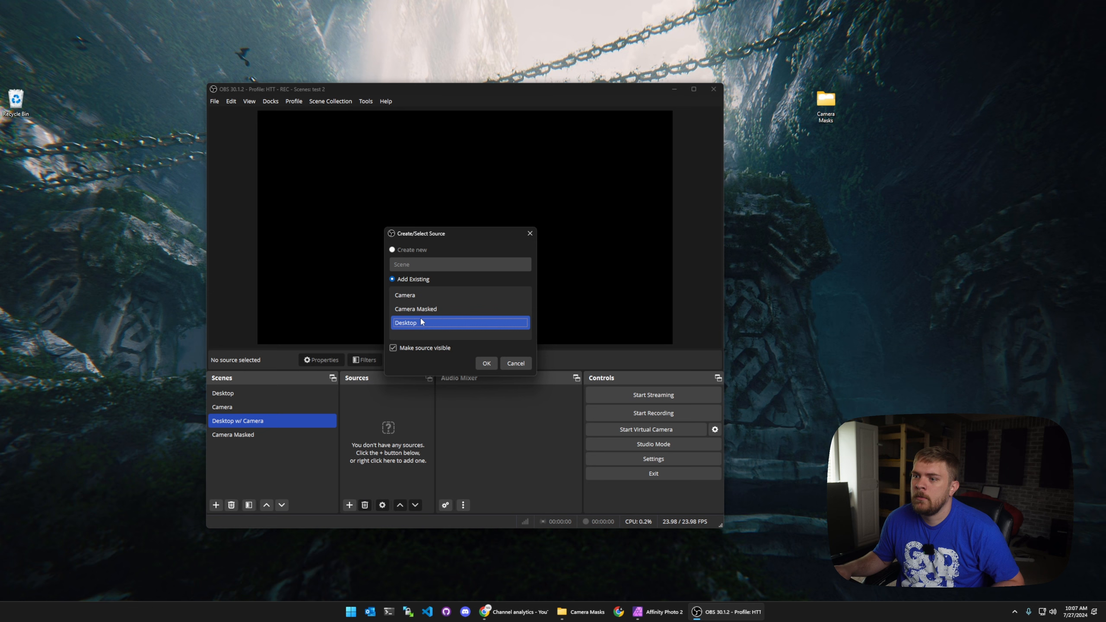
left_click(487, 363)
Step: Add the existing Camera Masked scene as a source in the Desktop w/ Camera scene
left_click(349, 505)
left_click(404, 363)
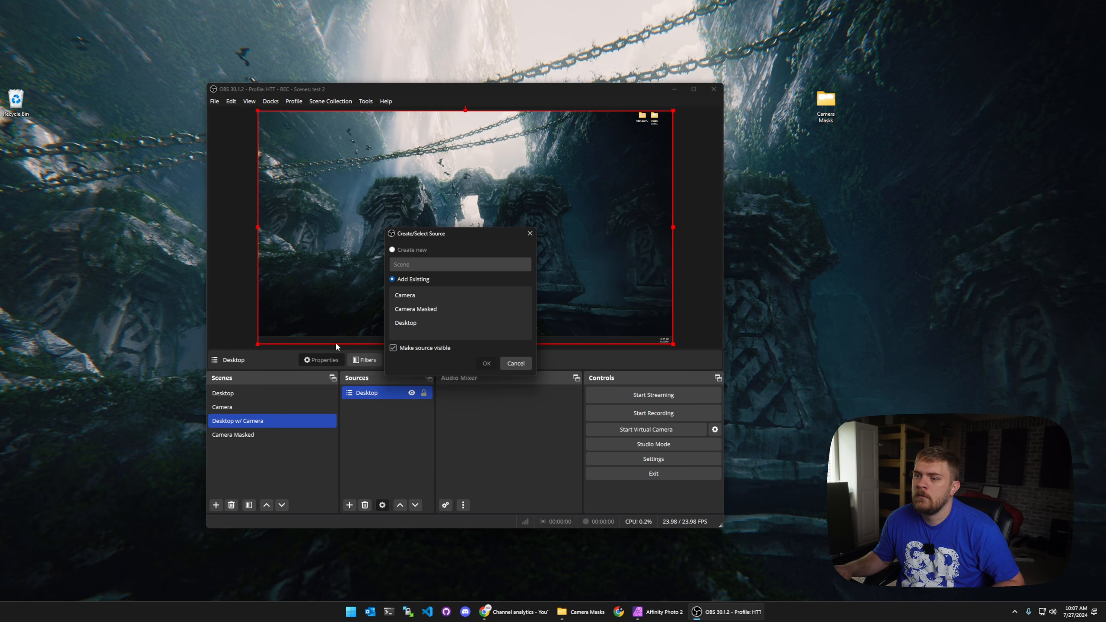
left_click(439, 309)
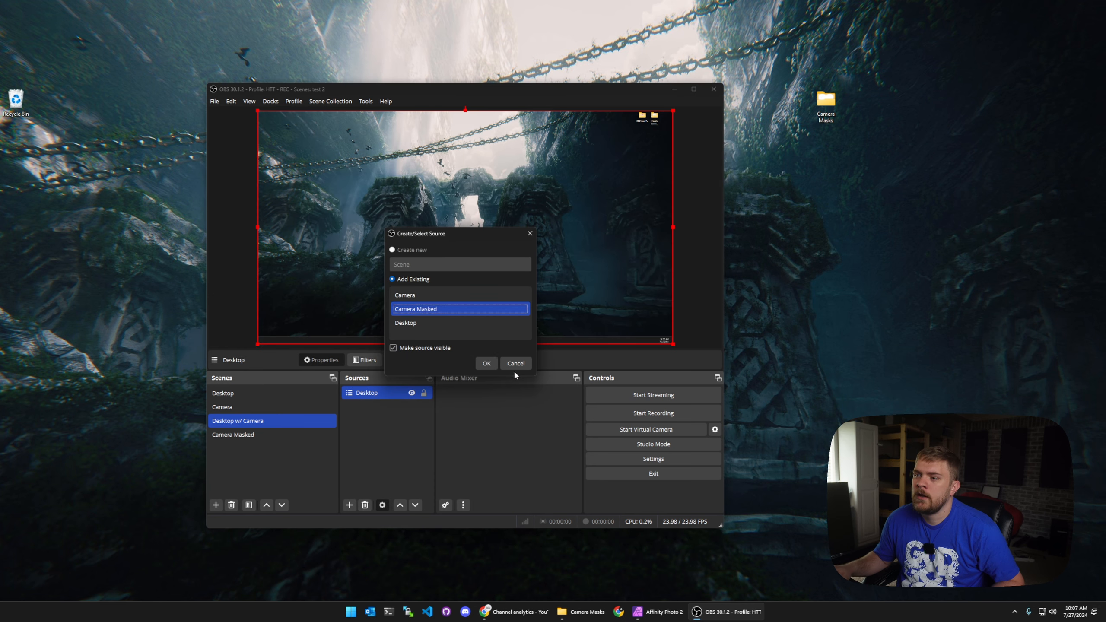
left_click(486, 363)
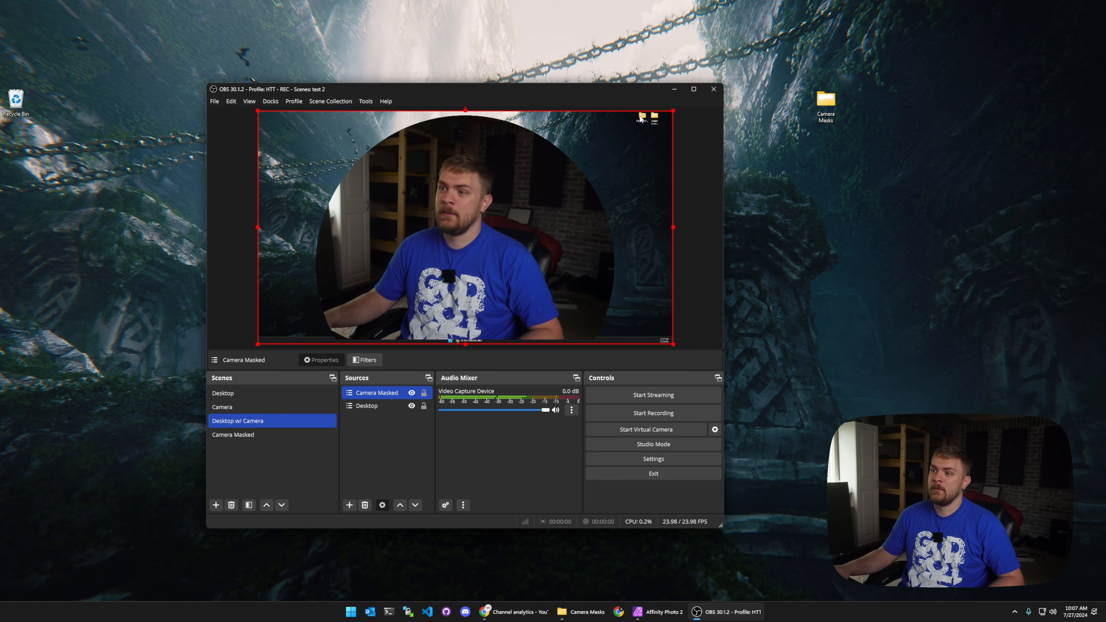
Step: Shrink the Camera Masked source and position it in the canvas's lower-right corner
left_click_drag(673, 111, 281, 258)
left_click_drag(337, 313, 601, 307)
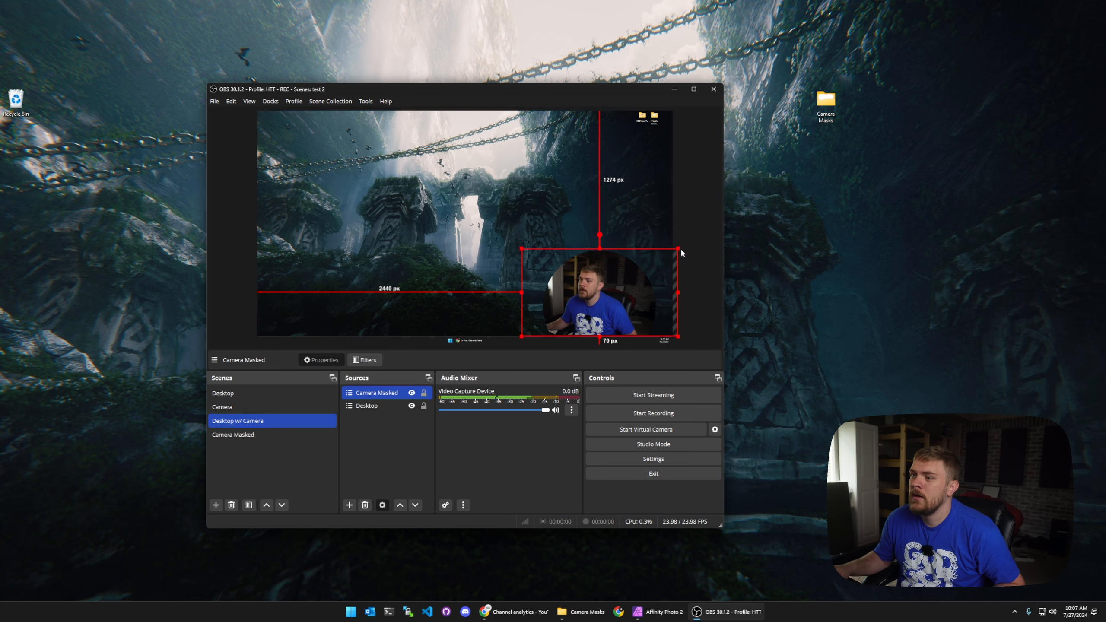
left_click_drag(678, 249, 638, 271)
left_click_drag(589, 302, 624, 296)
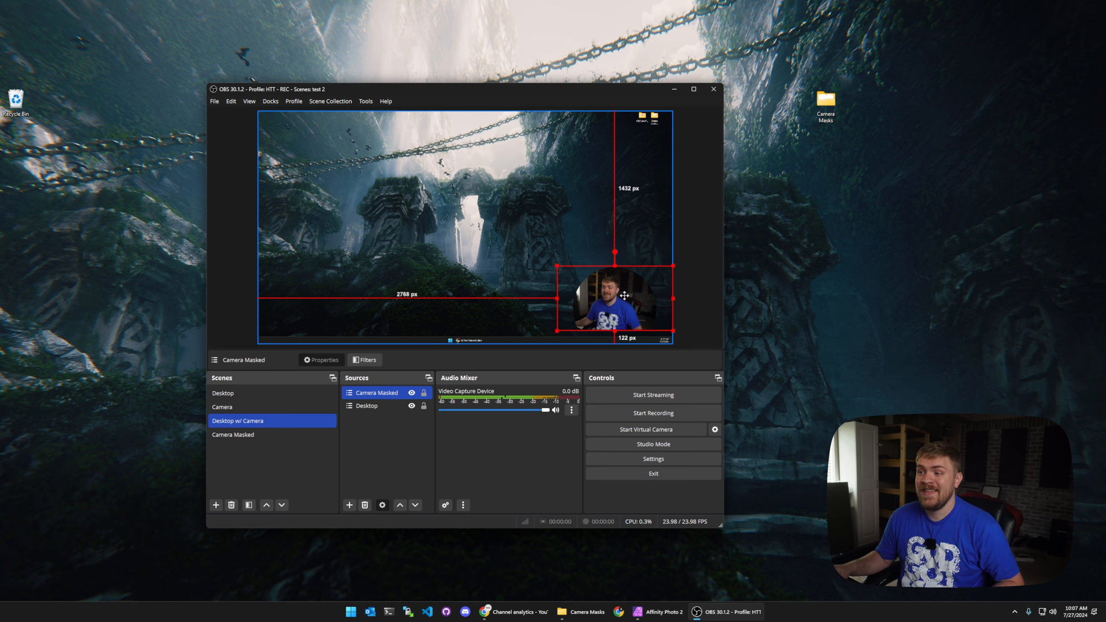
left_click(701, 221)
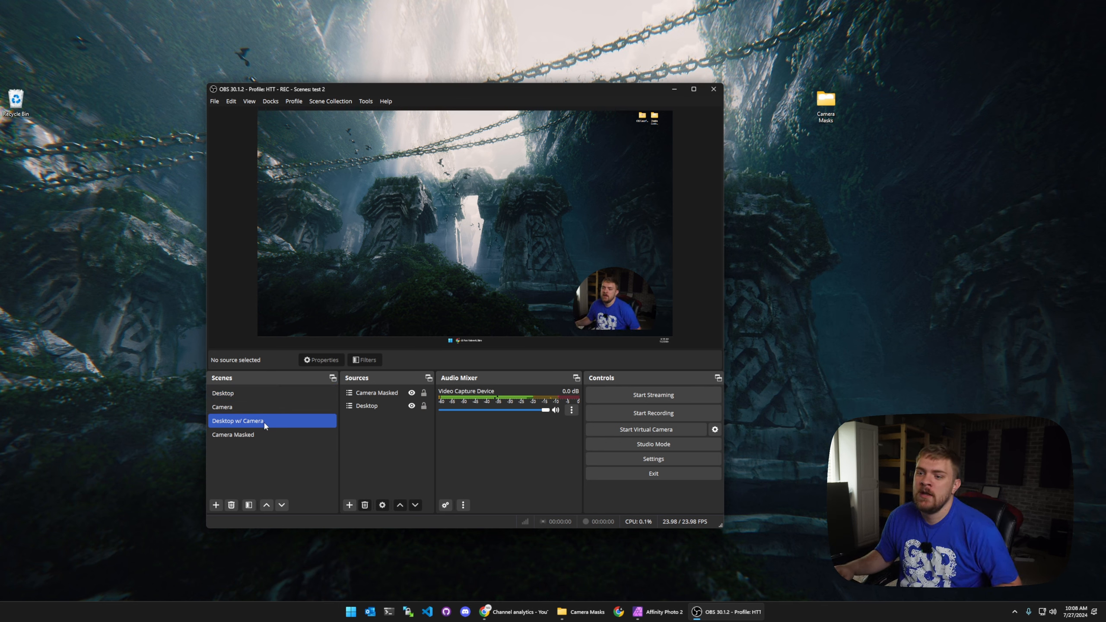
Step: Change the Camera Masked scene's mask image to Movie Crop.png and close the filters
left_click(242, 435)
right_click(242, 435)
left_click(269, 377)
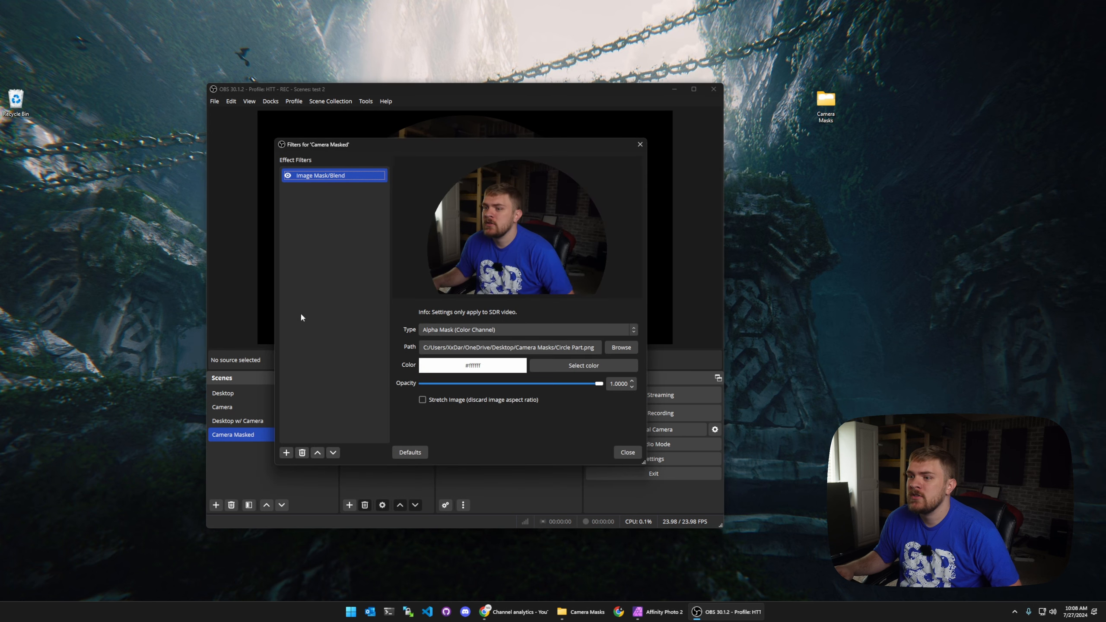
left_click(614, 348)
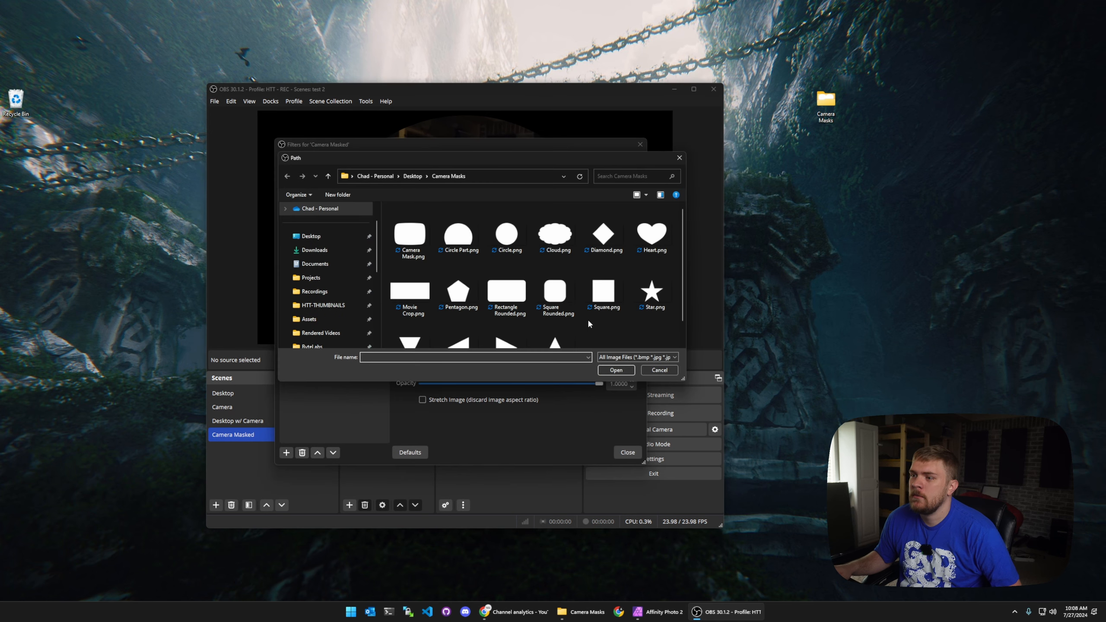
scroll(588, 324, "down", 1)
double_click(409, 266)
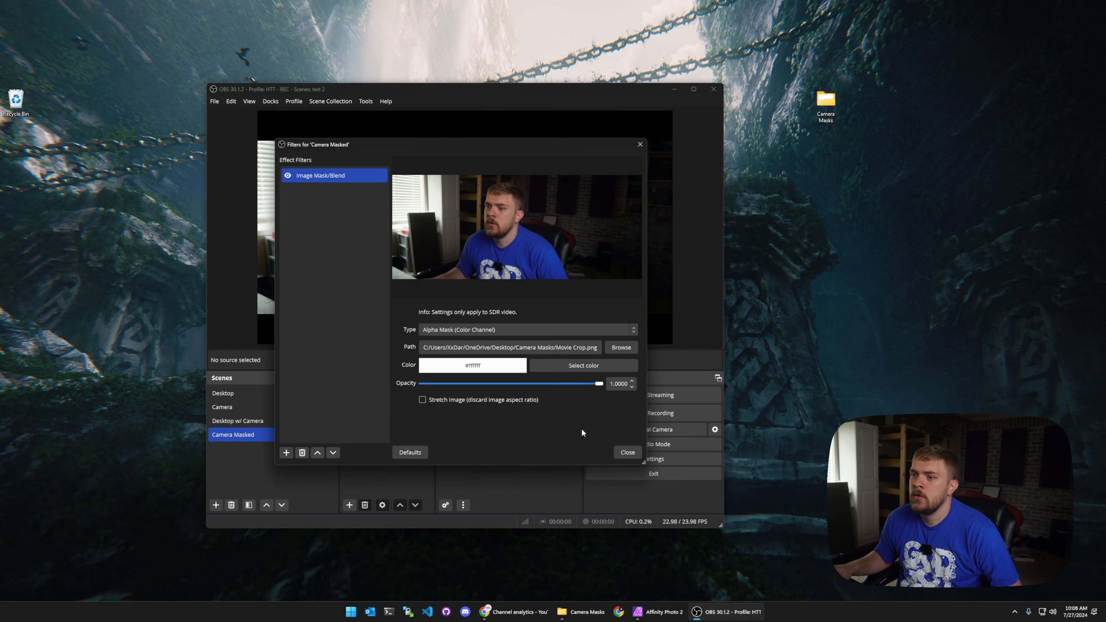
left_click(626, 453)
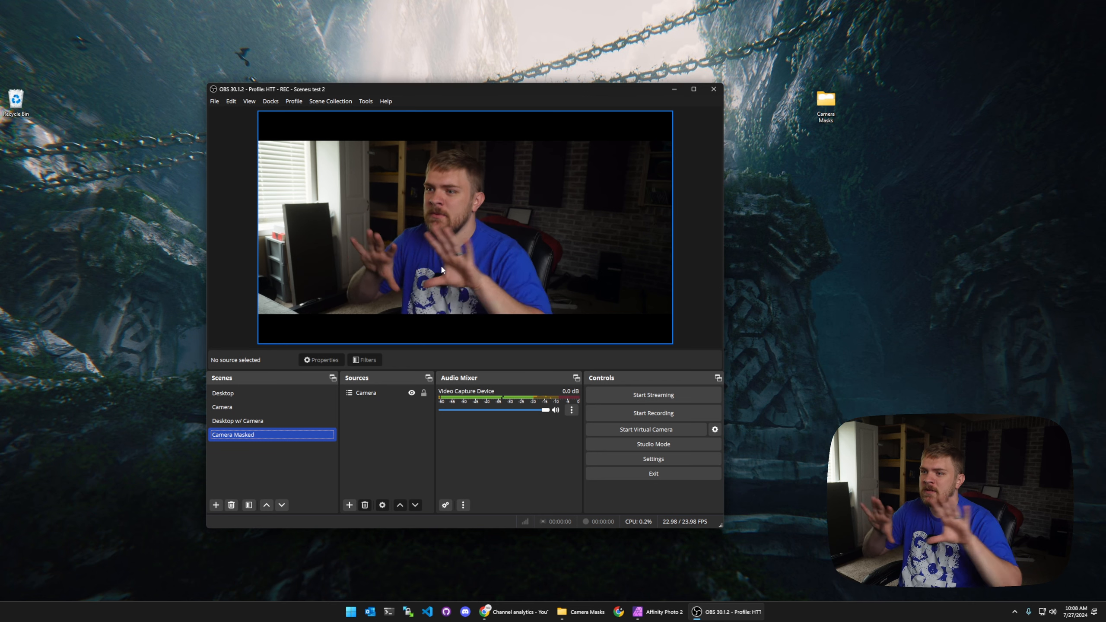
Step: Open the Camera Masked scene's filters and change its mask image to Cloud.png
left_click(250, 394)
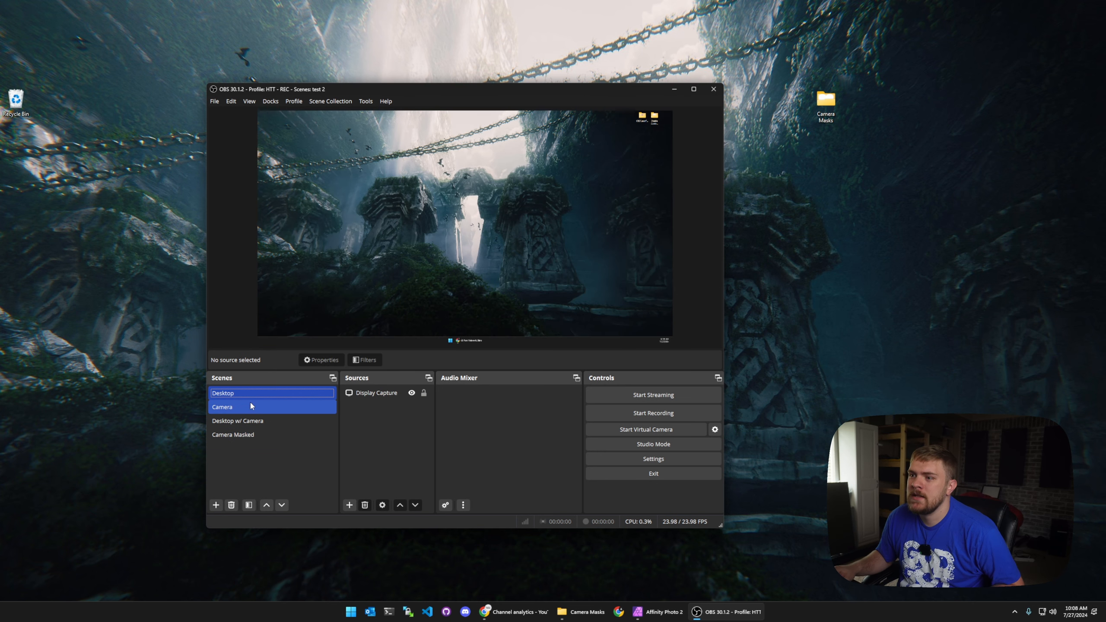
left_click(249, 423)
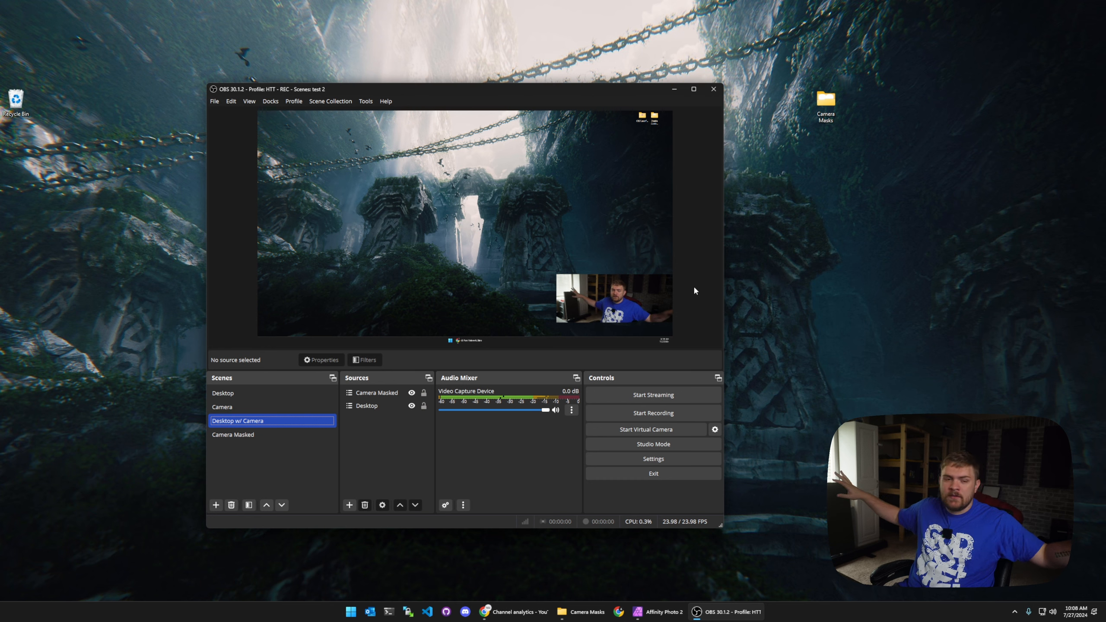
left_click(256, 434)
right_click(256, 435)
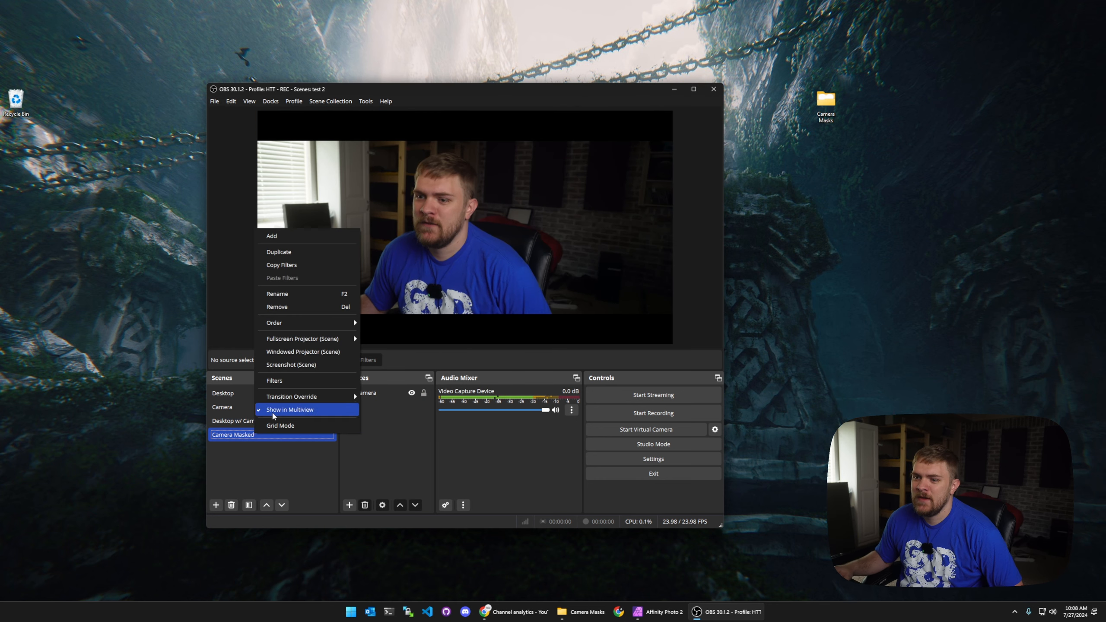
left_click(290, 380)
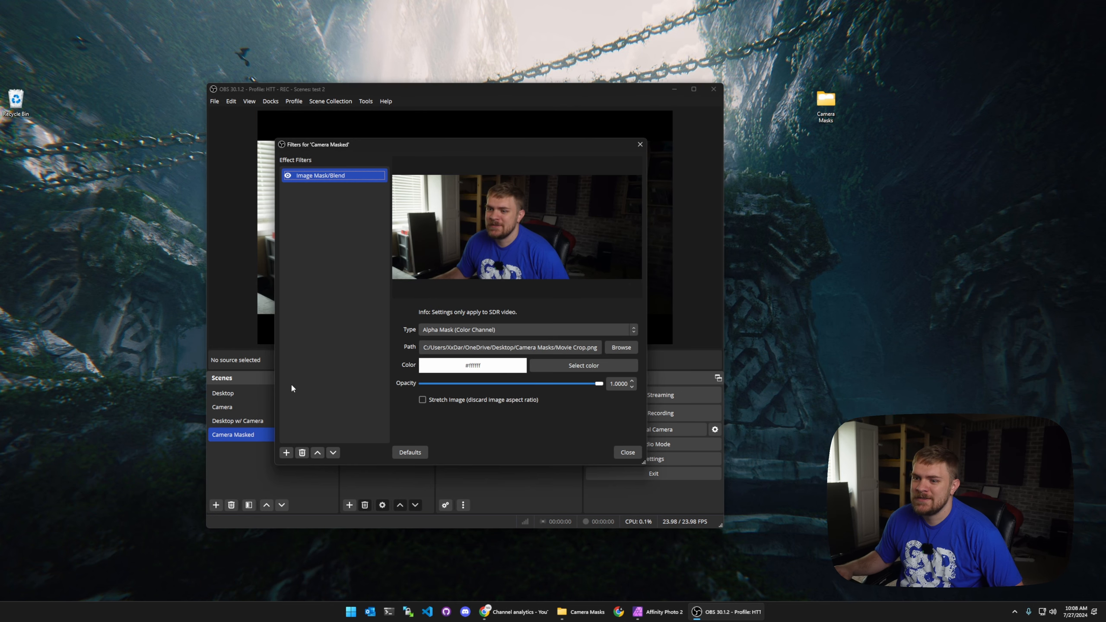
left_click(623, 351)
scroll(603, 308, "down", 1)
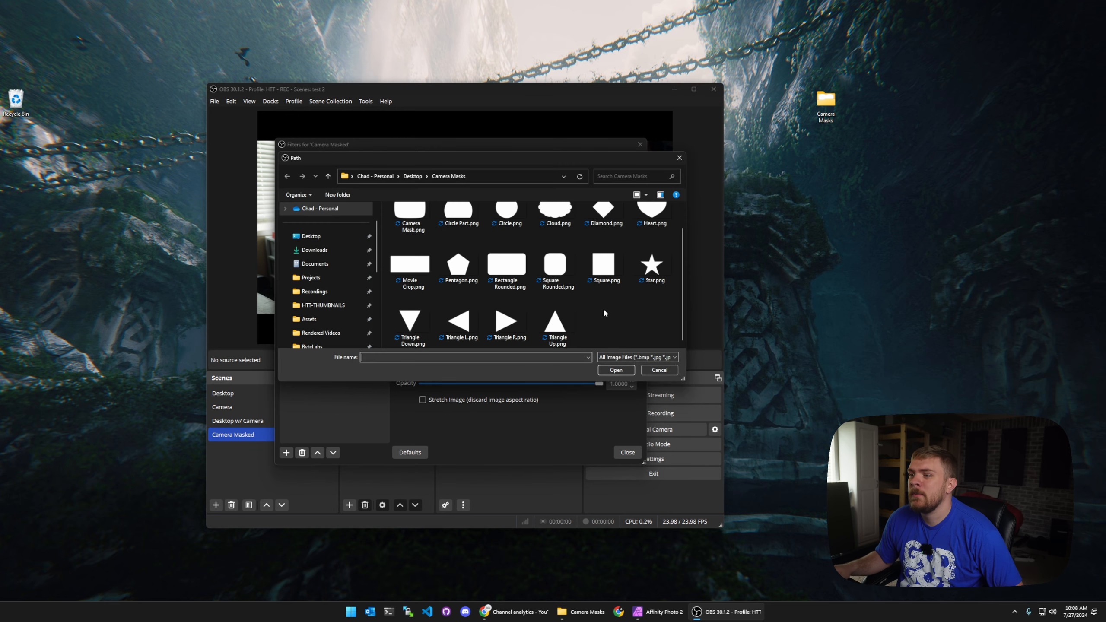
scroll(607, 322, "up", 1)
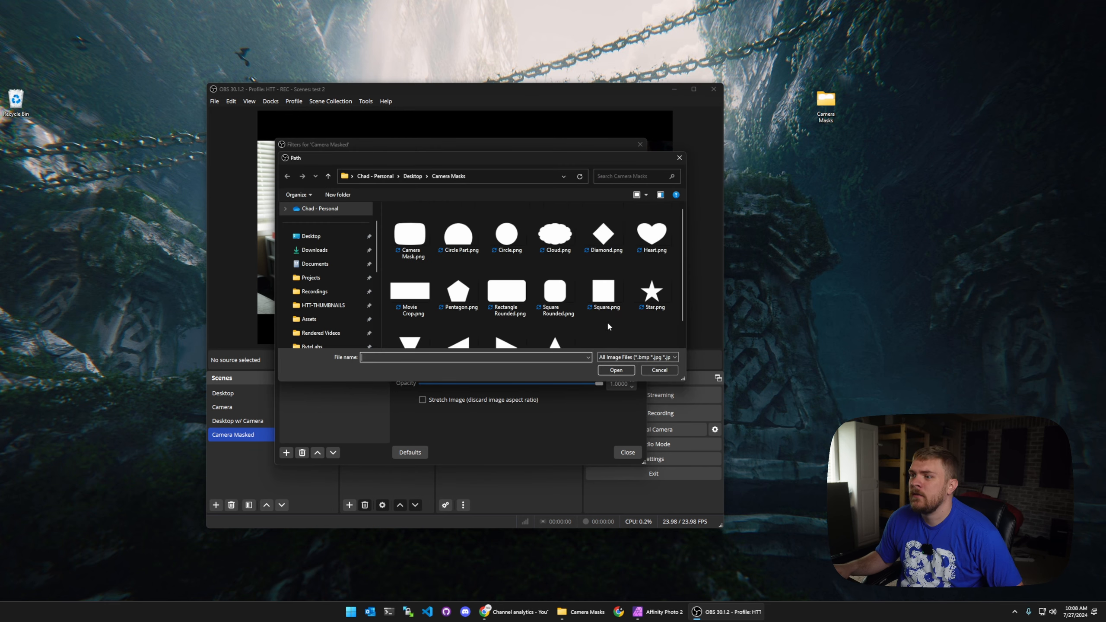
double_click(568, 236)
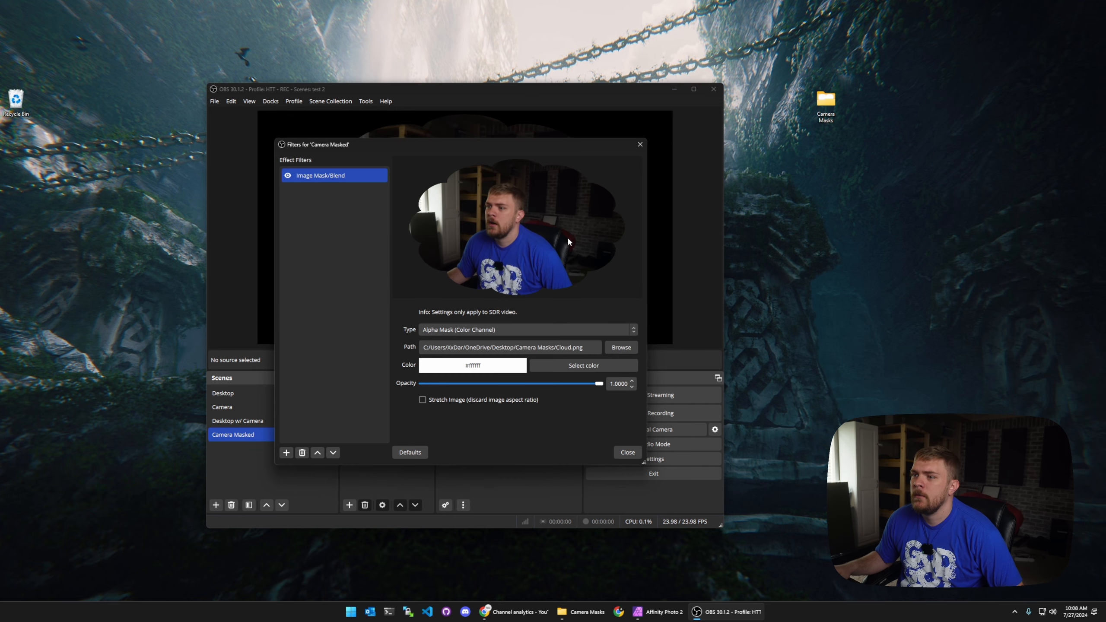
Step: Switch to the Desktop w/ Camera scene, move the filters window aside, and change the mask image to Rectangle Rounded.png
left_click(235, 421)
left_click_drag(475, 144, 919, 179)
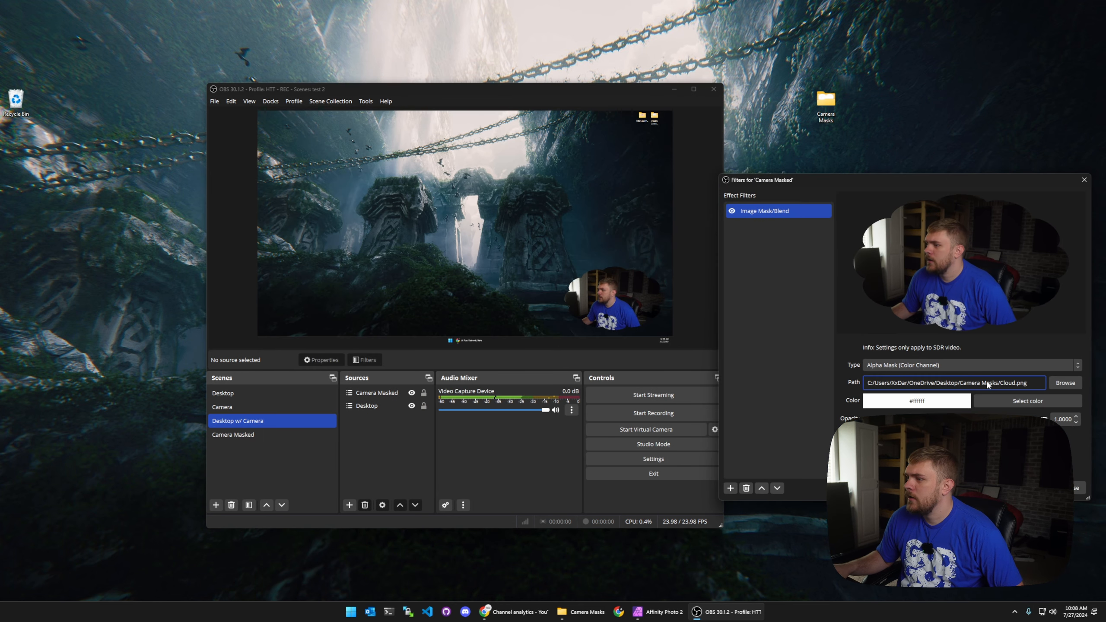
left_click(1065, 382)
scroll(939, 320, "down", 1)
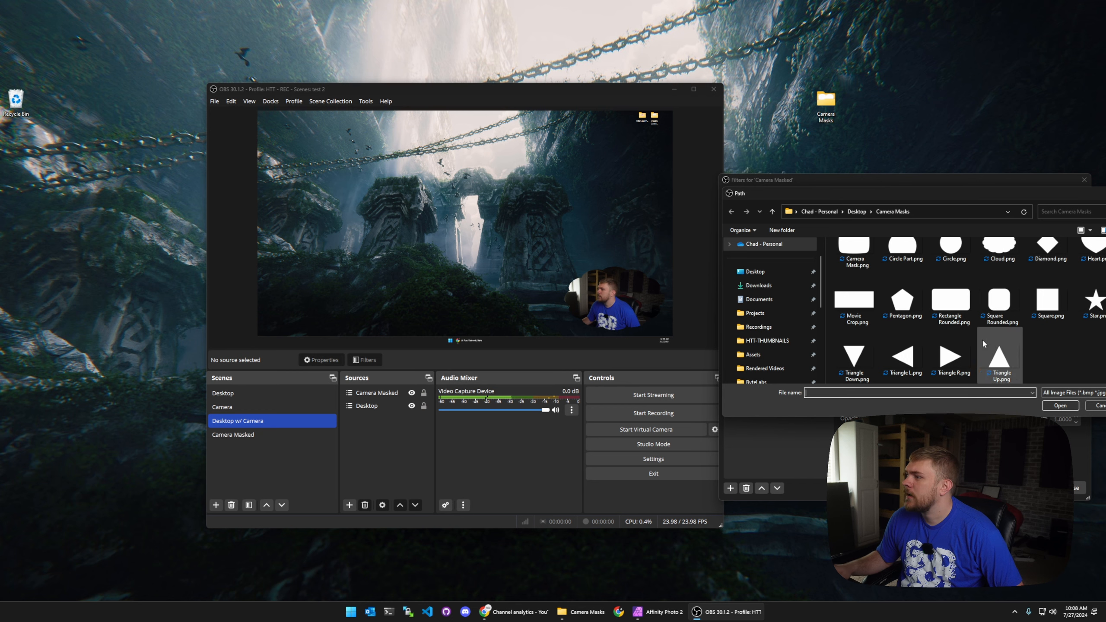
left_click(951, 301)
double_click(953, 303)
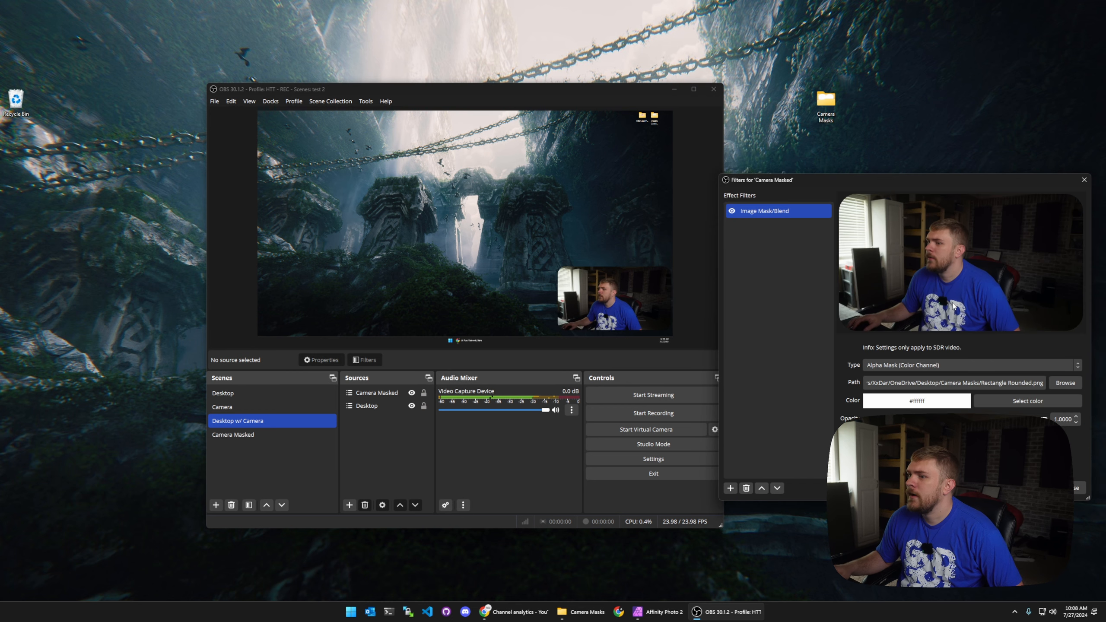
Step: Change the Camera Masked mask image to Star.png
left_click(1077, 383)
left_click(1083, 325)
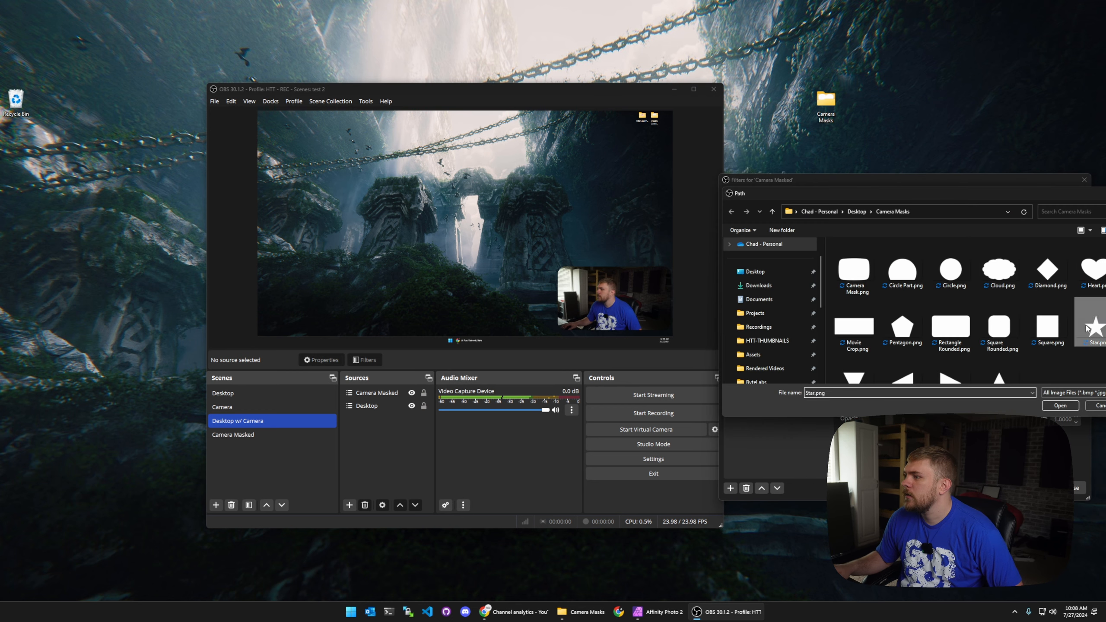
double_click(1083, 324)
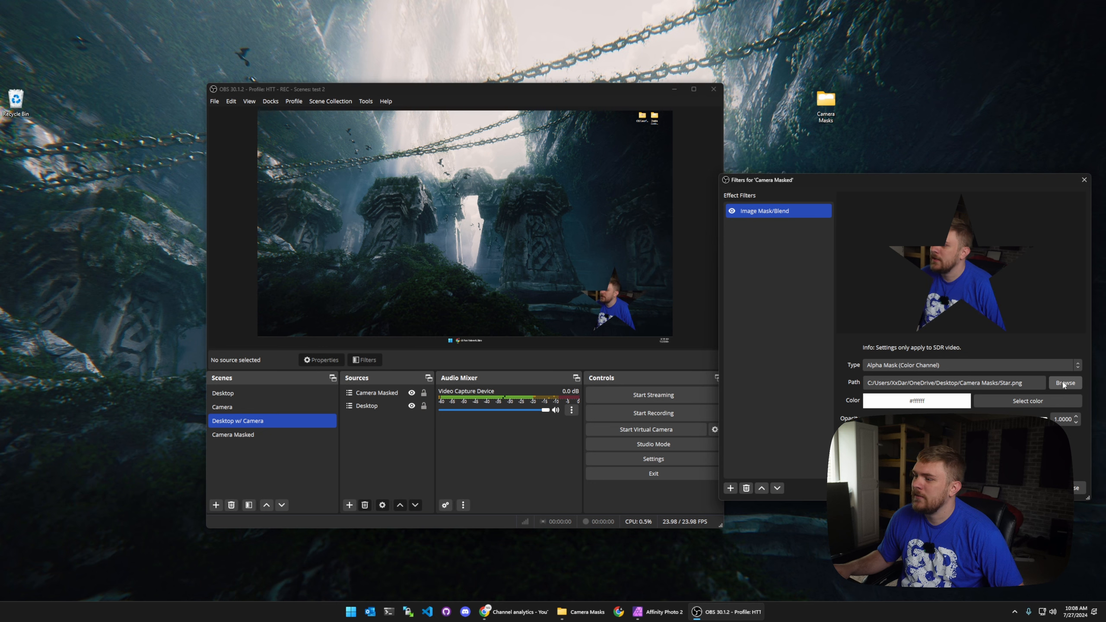
Step: Change the Camera Masked mask image to Triangle Up.png
left_click(1064, 382)
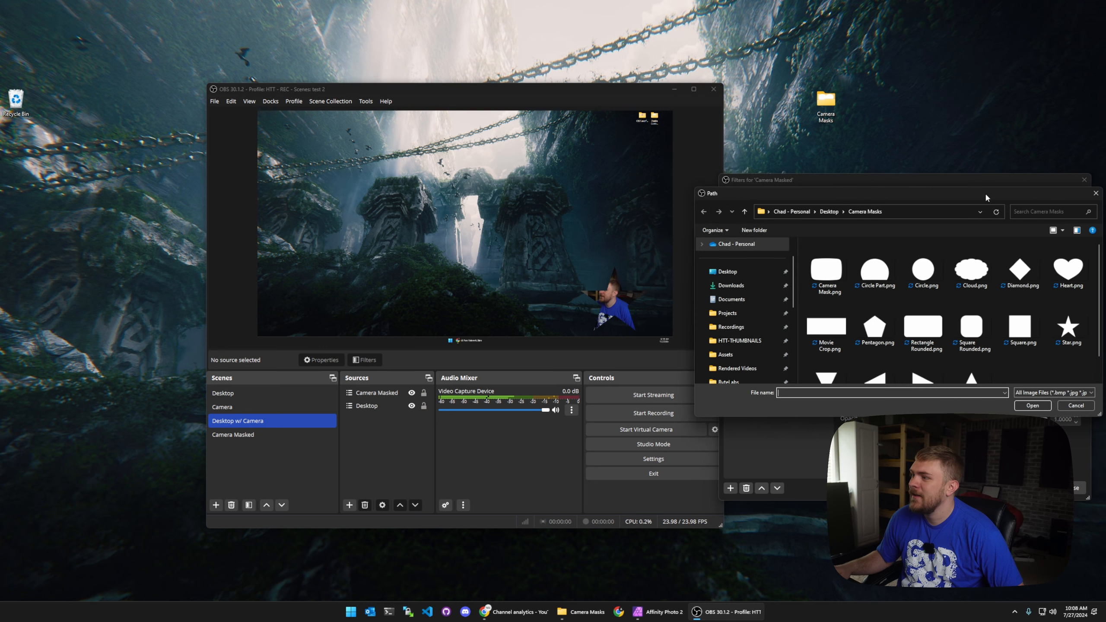
left_click_drag(987, 197, 930, 164)
double_click(941, 353)
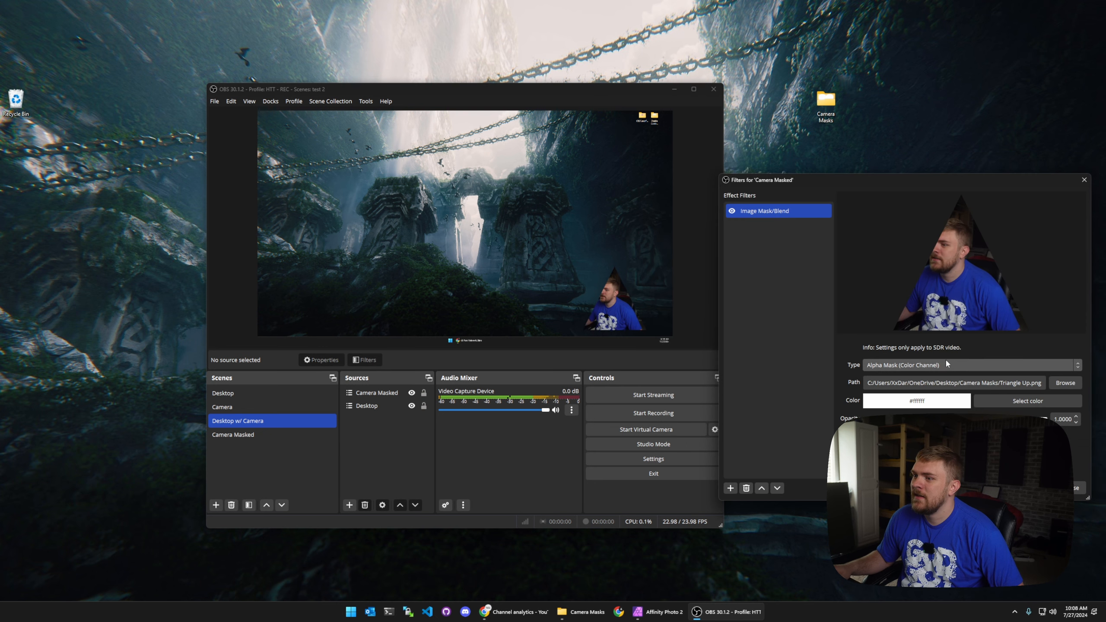
Step: Try the Square Rounded.png and then the Circle.png mask images on the Camera Masked scene
left_click(1061, 384)
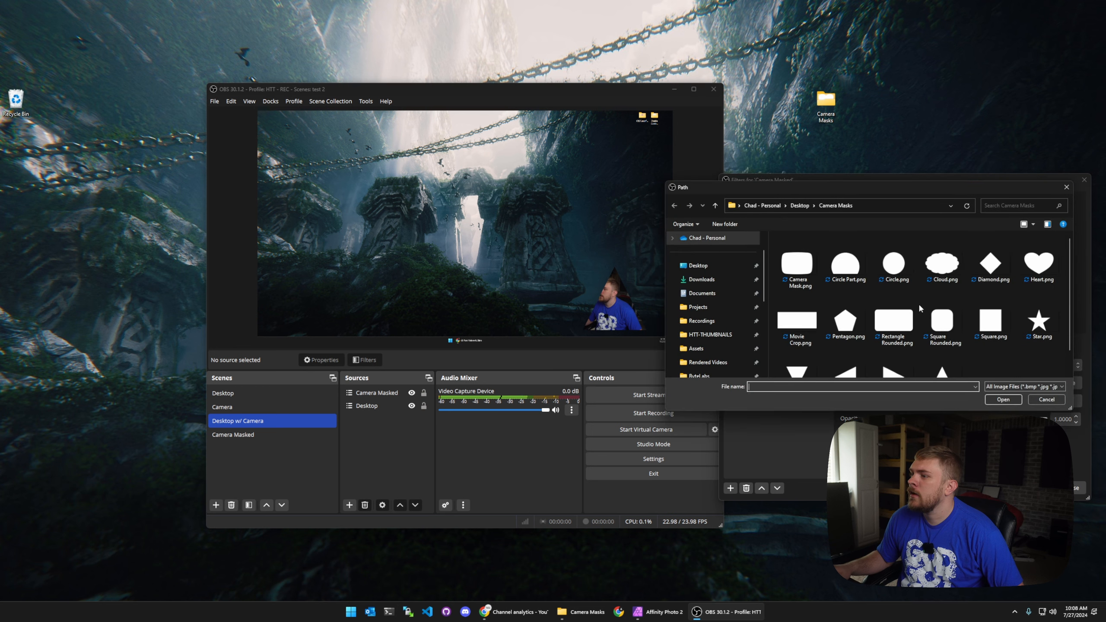
double_click(943, 320)
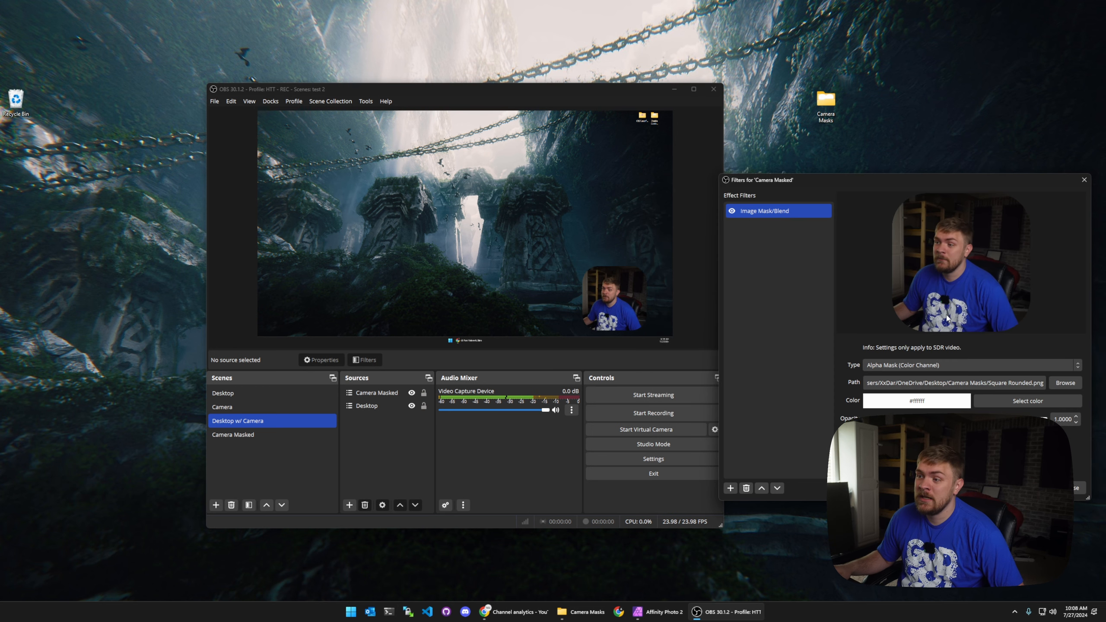
left_click(1054, 383)
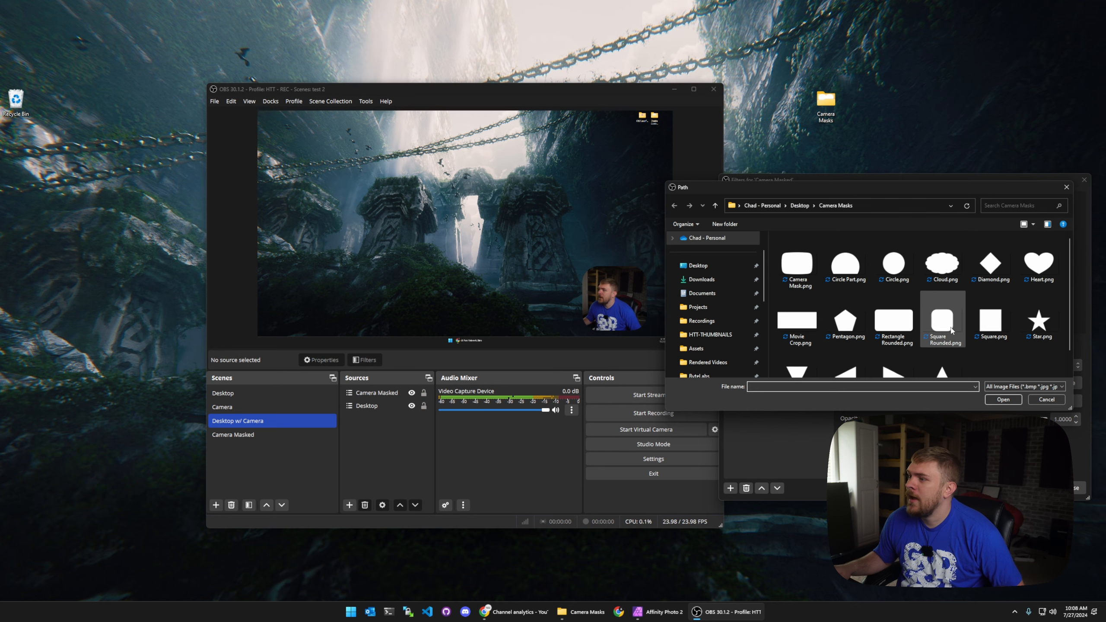
double_click(890, 276)
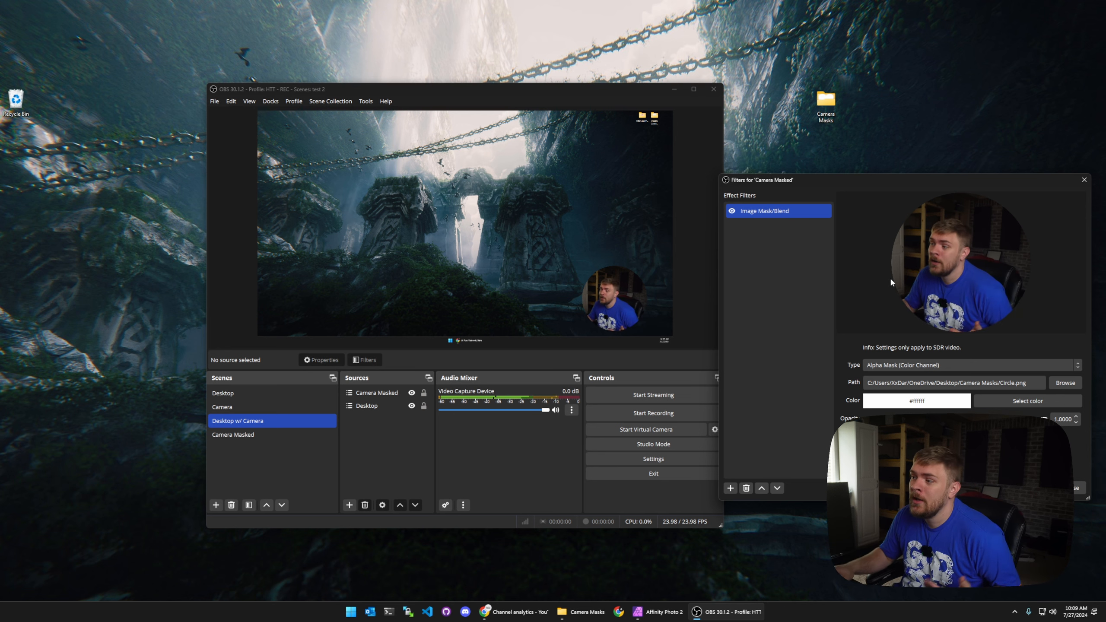
Step: Set the Camera Masked mask image to Camera Mask.png, then reopen and cancel the file browser
left_click(1063, 383)
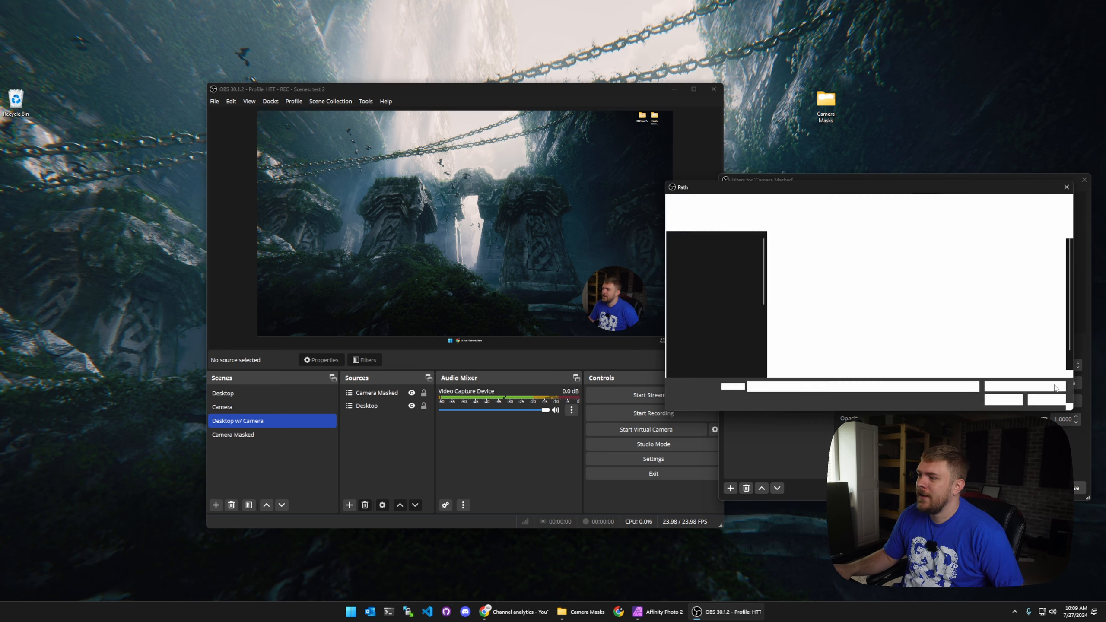
double_click(798, 269)
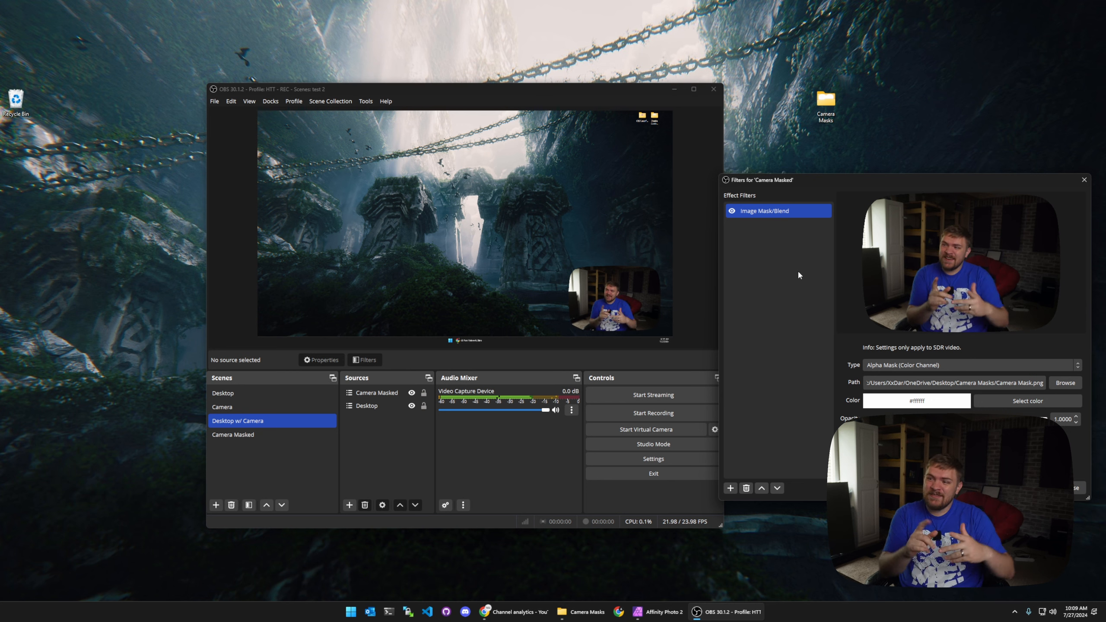
left_click(1066, 382)
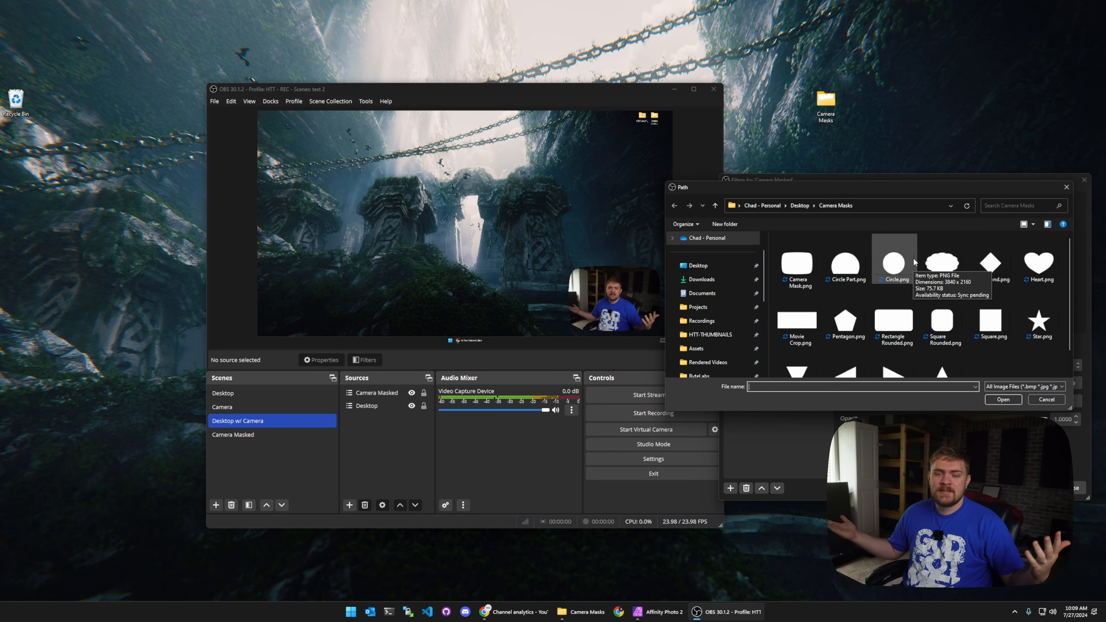
left_click(1065, 188)
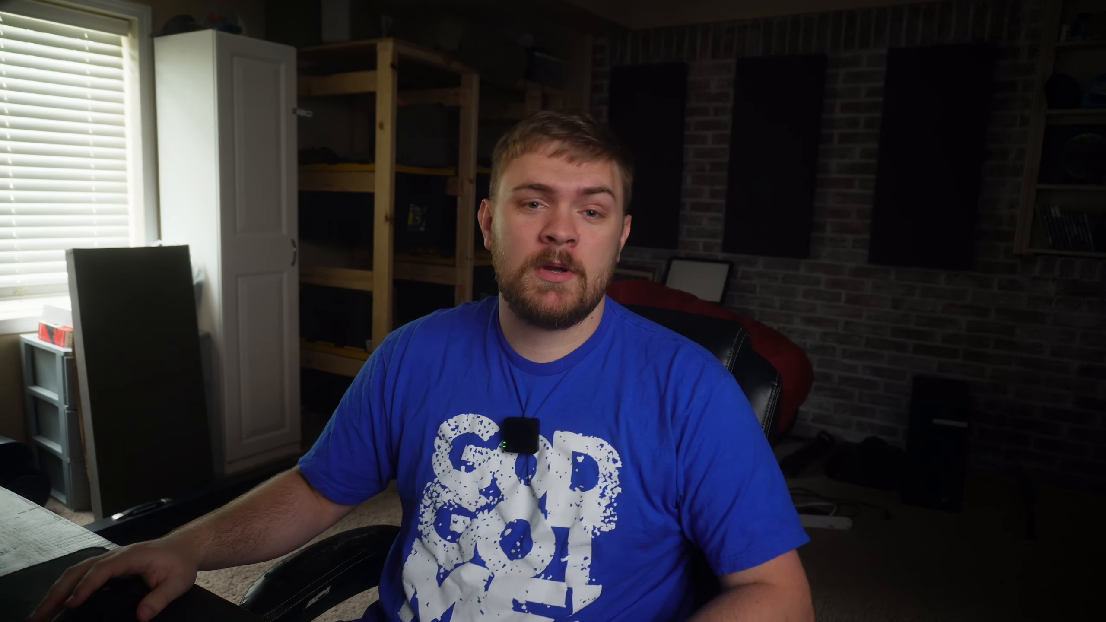